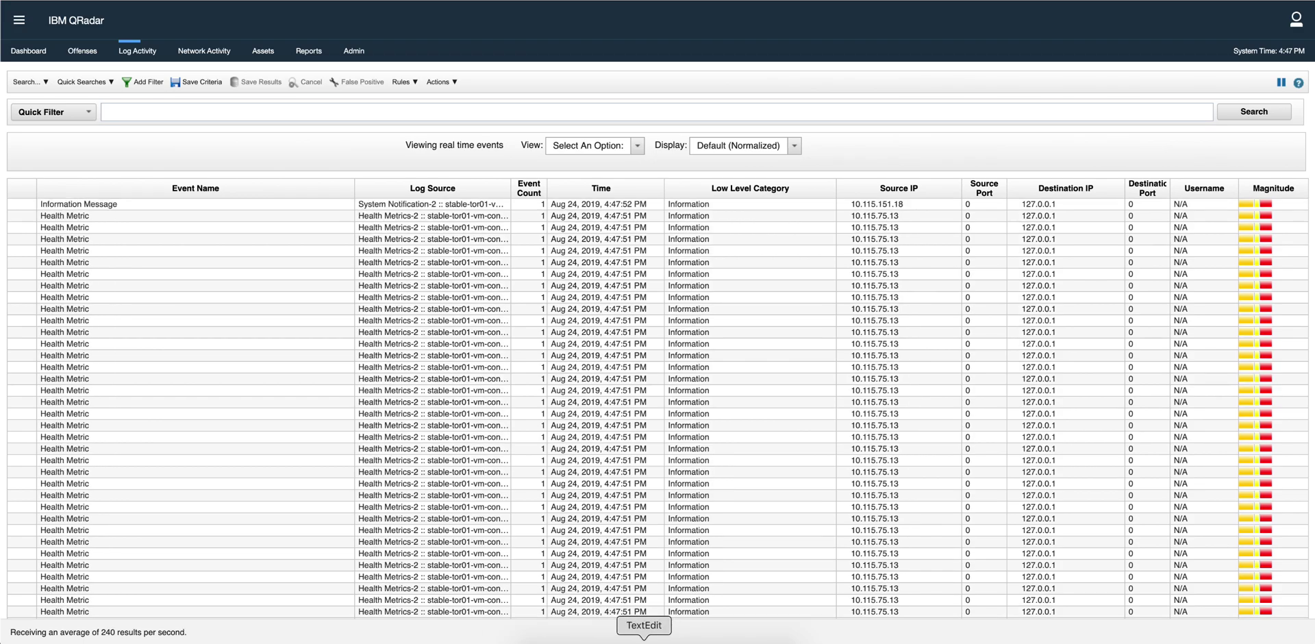
# Step: Check the installation checklist and download the qradar.iso installation image from Hosted QRadar in the Admin area
pyautogui.click(644, 640)
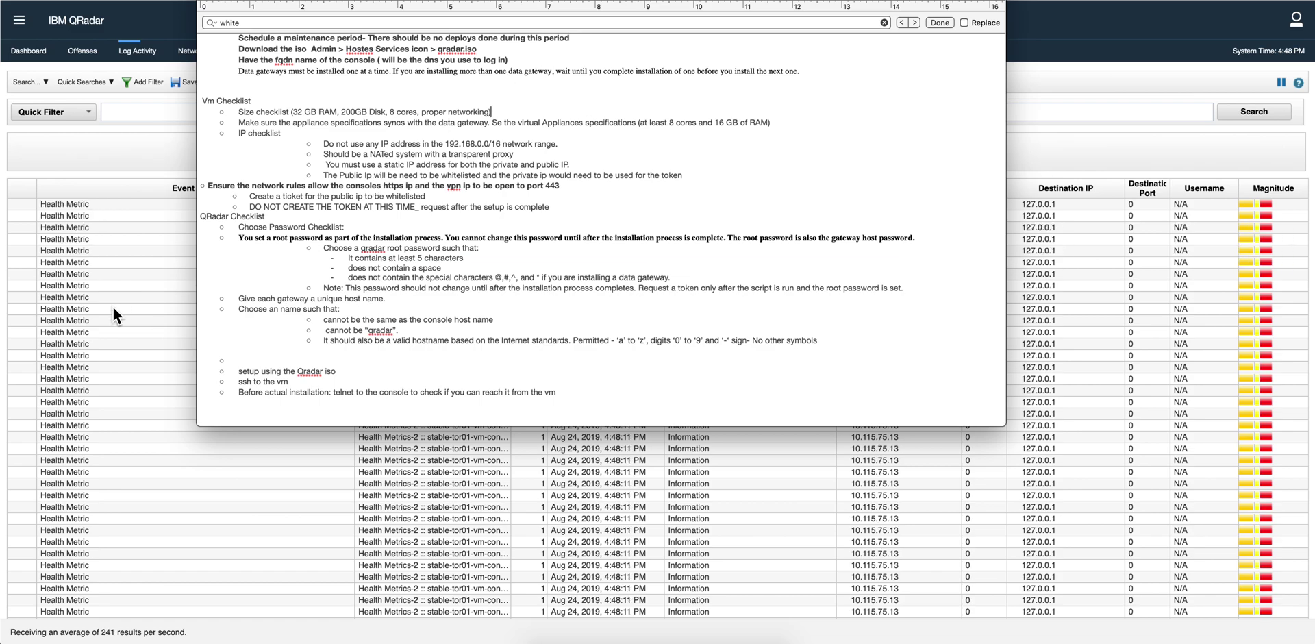
pyautogui.click(112, 306)
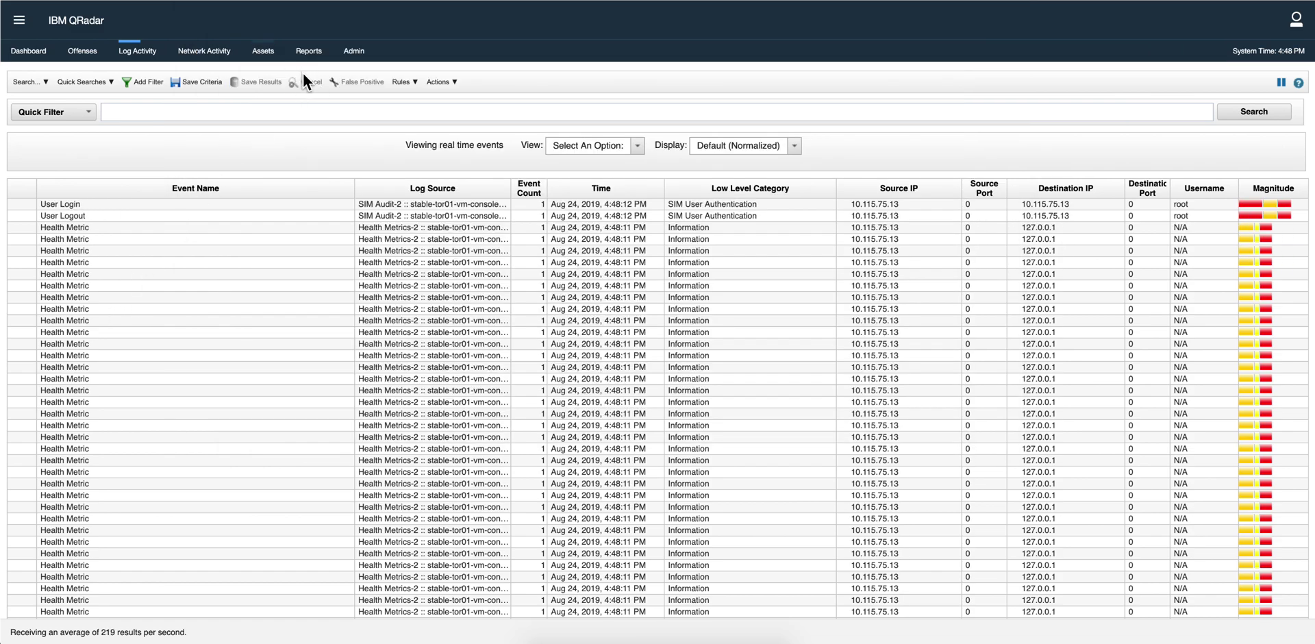
pyautogui.click(353, 51)
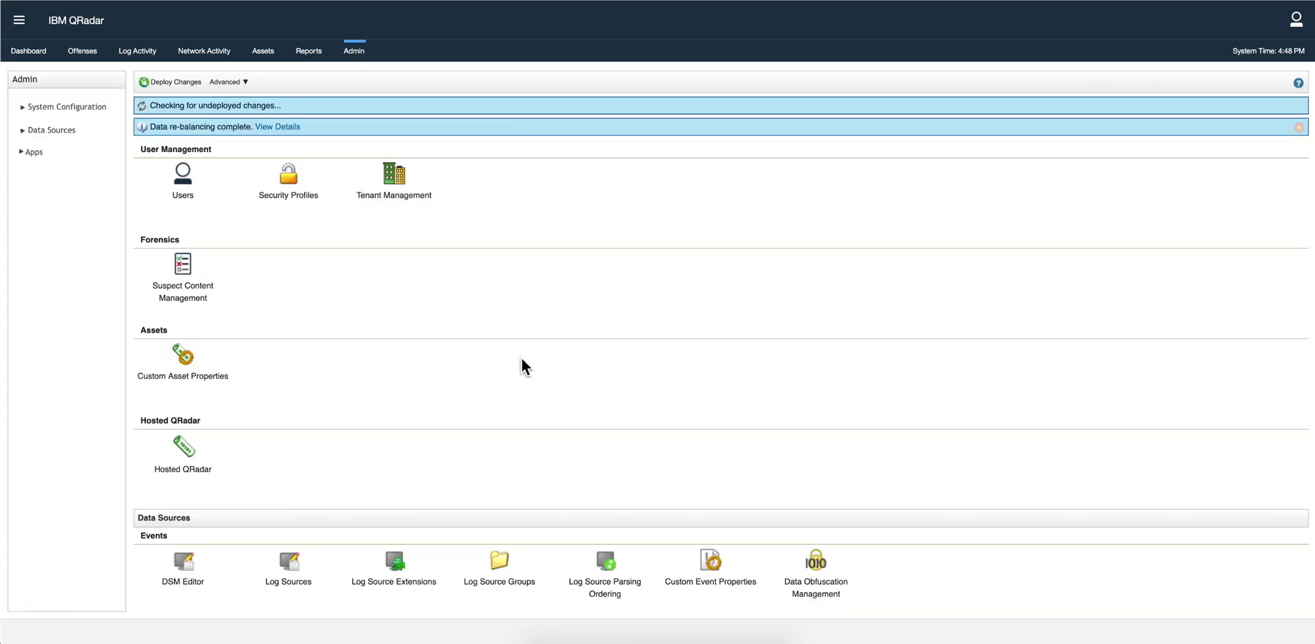
pyautogui.click(652, 638)
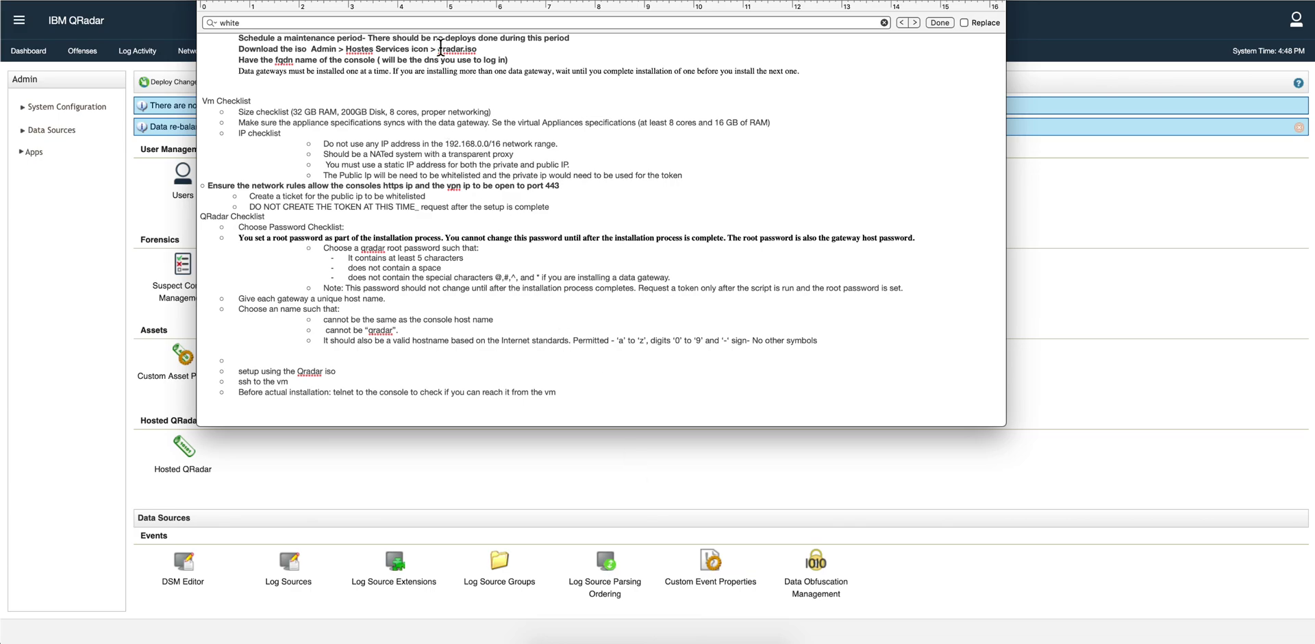
pyautogui.click(172, 210)
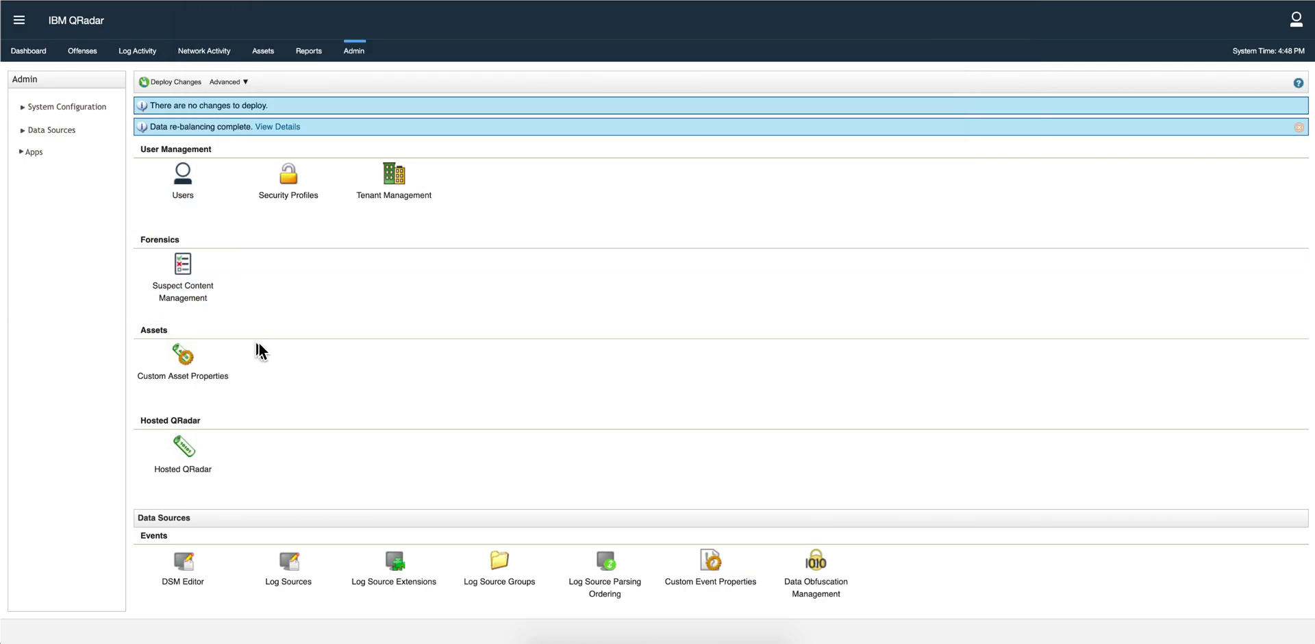
pyautogui.scroll(-1, 288, 342)
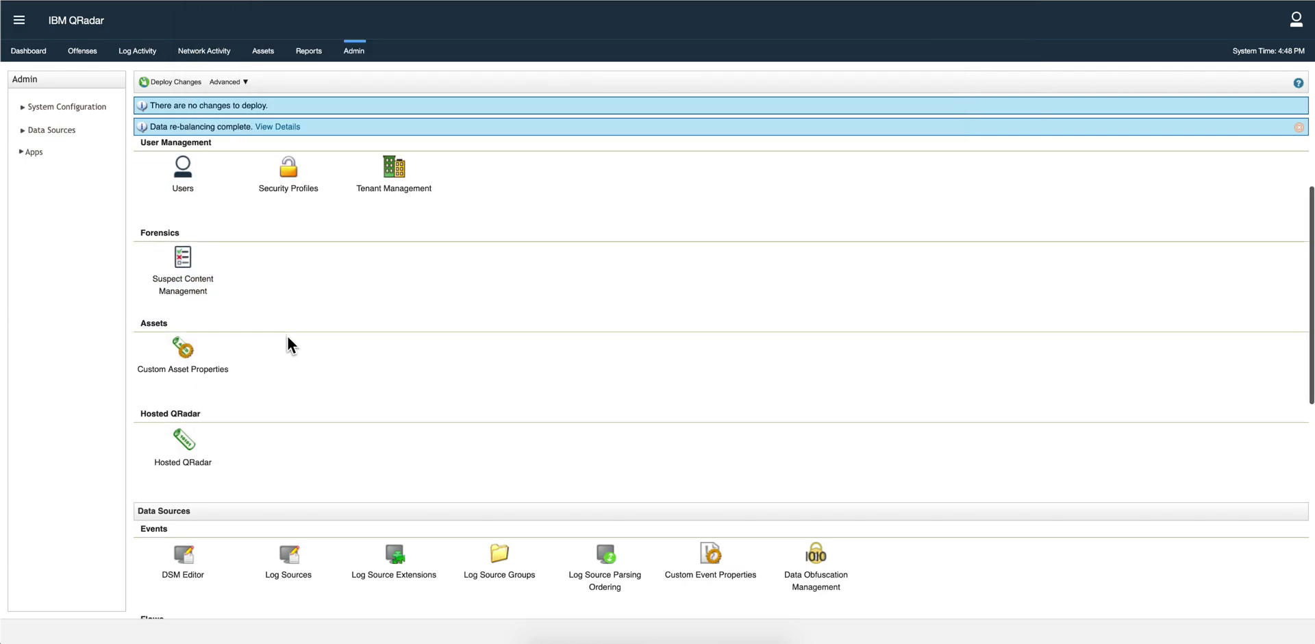
pyautogui.click(184, 463)
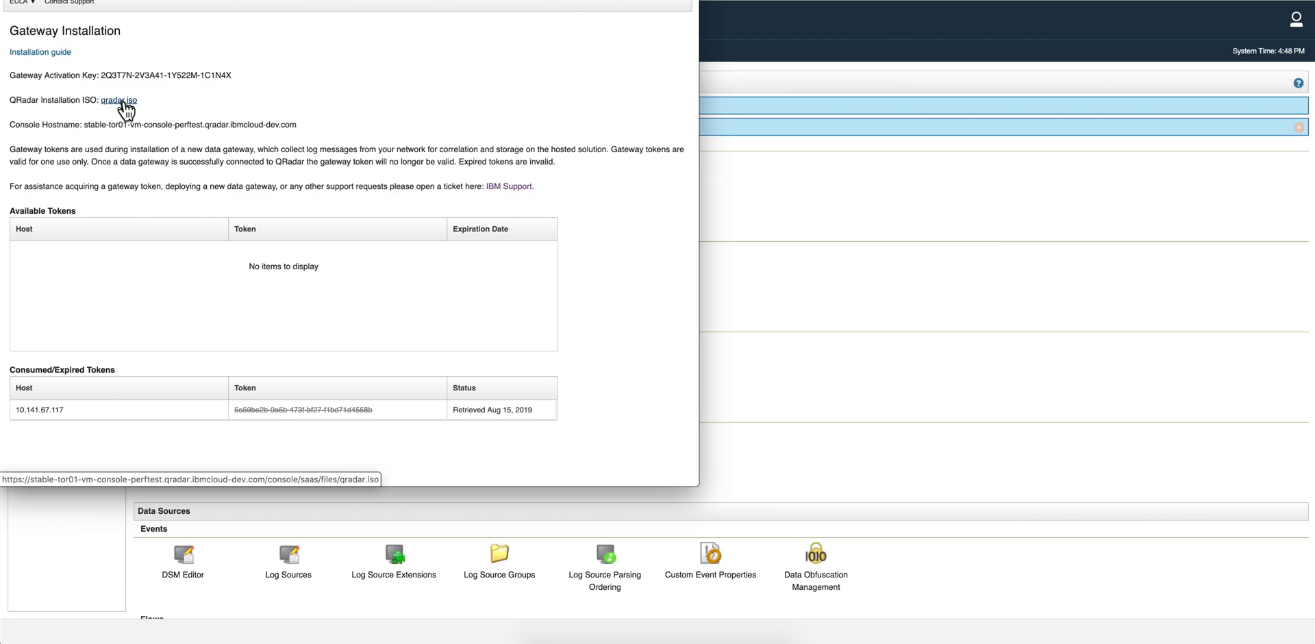
pyautogui.click(122, 100)
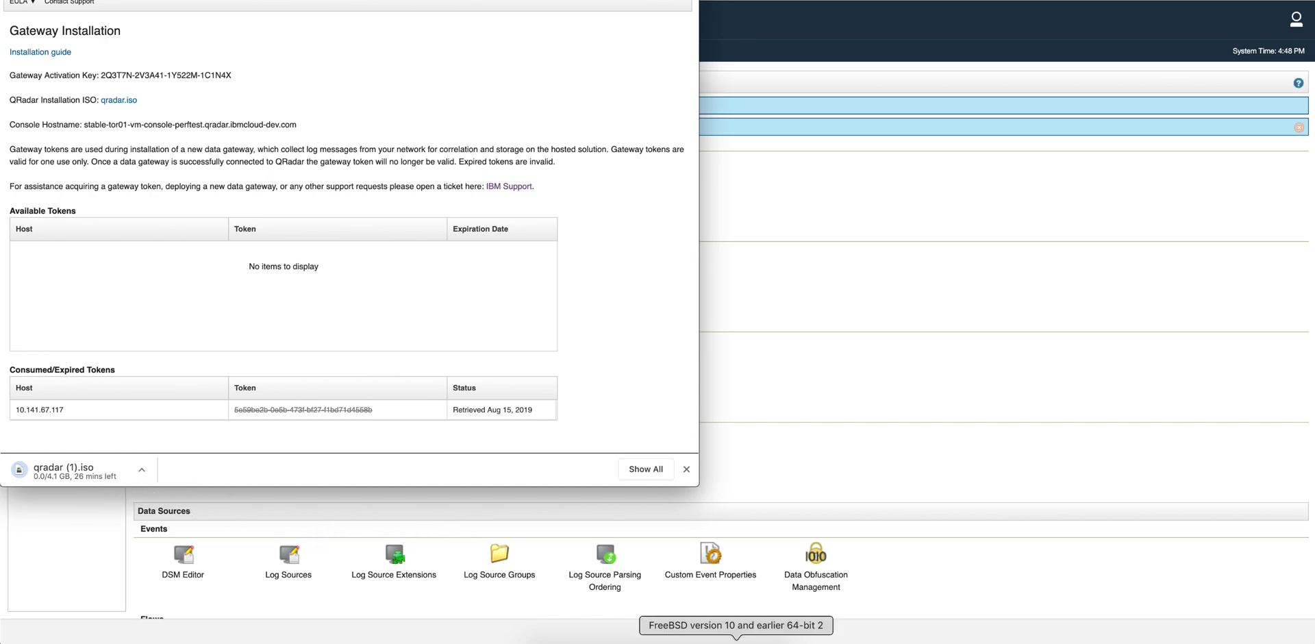
# Step: Review the VM checklist in TextEdit, covering the IP address requirements, port 443 network rules and the public IP whitelisting ticket
pyautogui.click(653, 641)
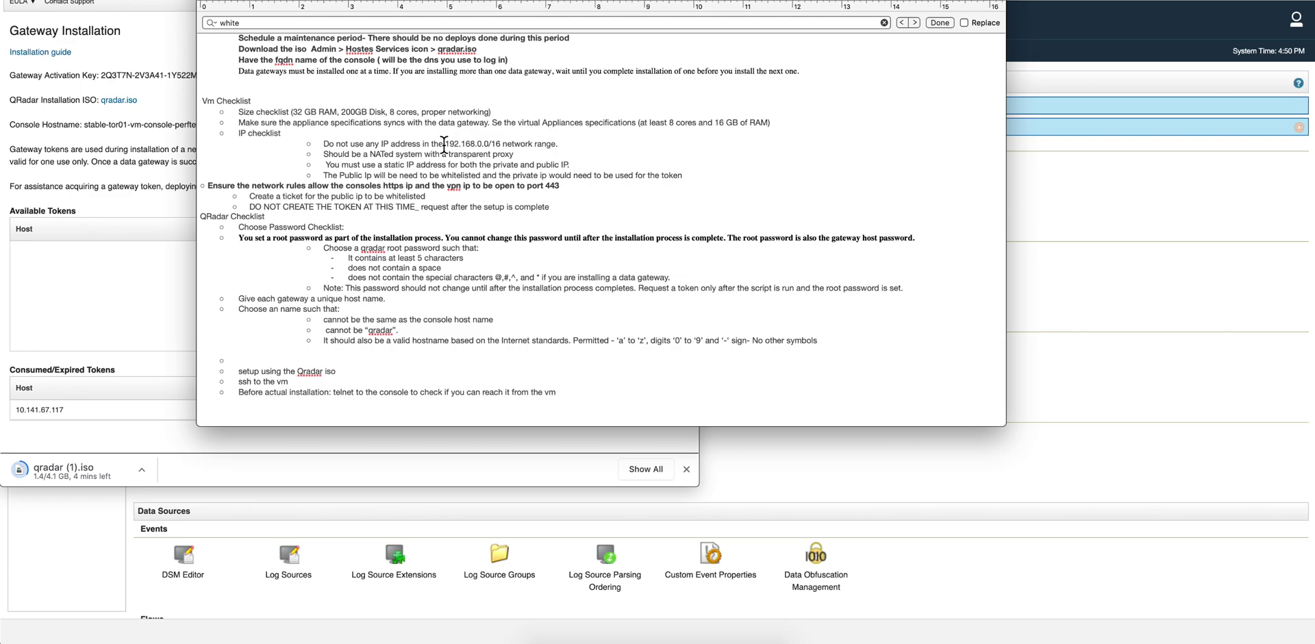
pyautogui.moveTo(444, 144); pyautogui.dragTo(502, 144)
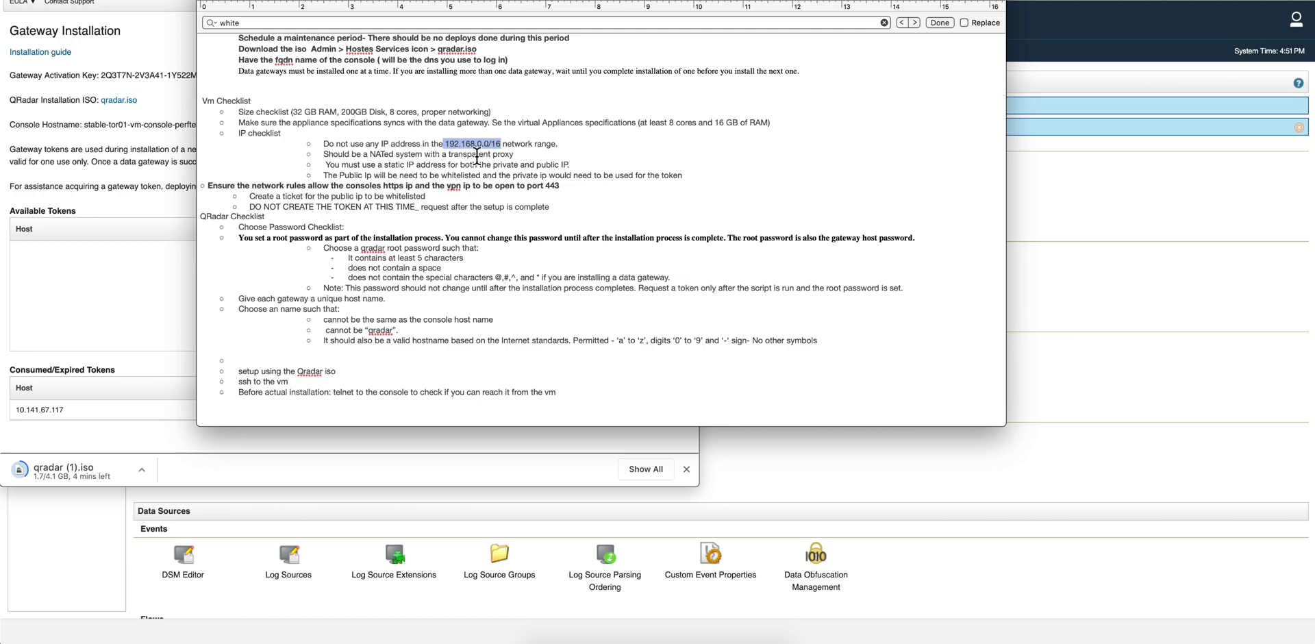
pyautogui.click(403, 166)
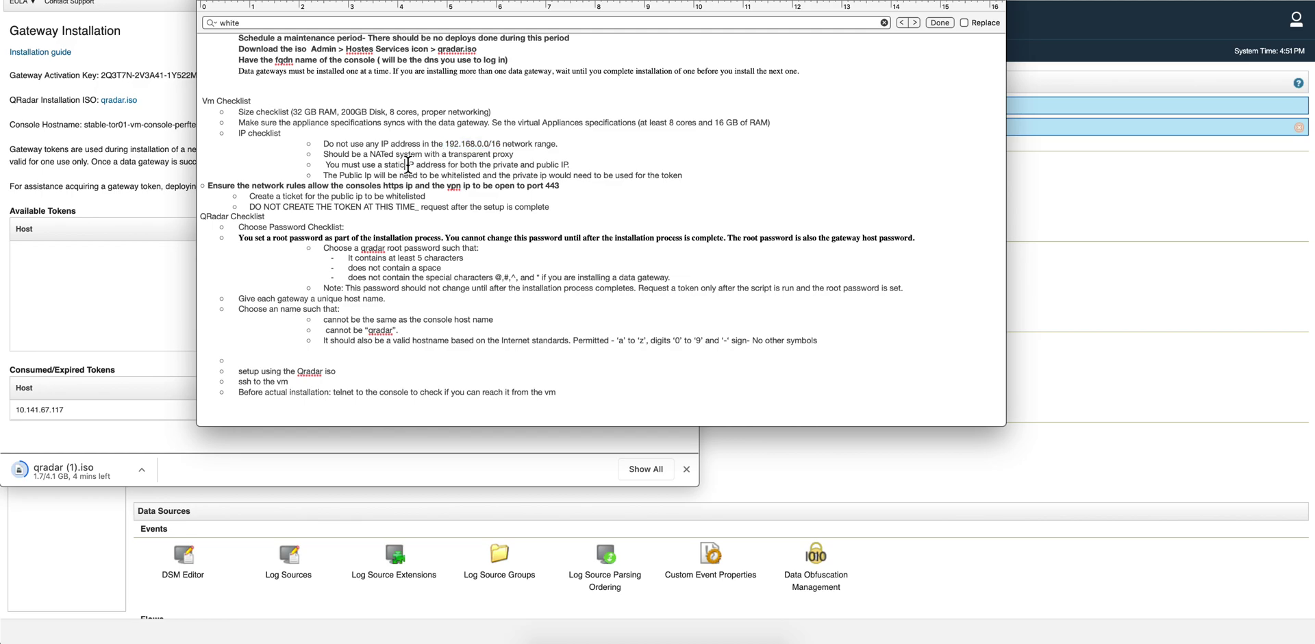
pyautogui.moveTo(408, 164); pyautogui.dragTo(383, 165)
pyautogui.click(620, 176)
pyautogui.moveTo(662, 175); pyautogui.dragTo(685, 175)
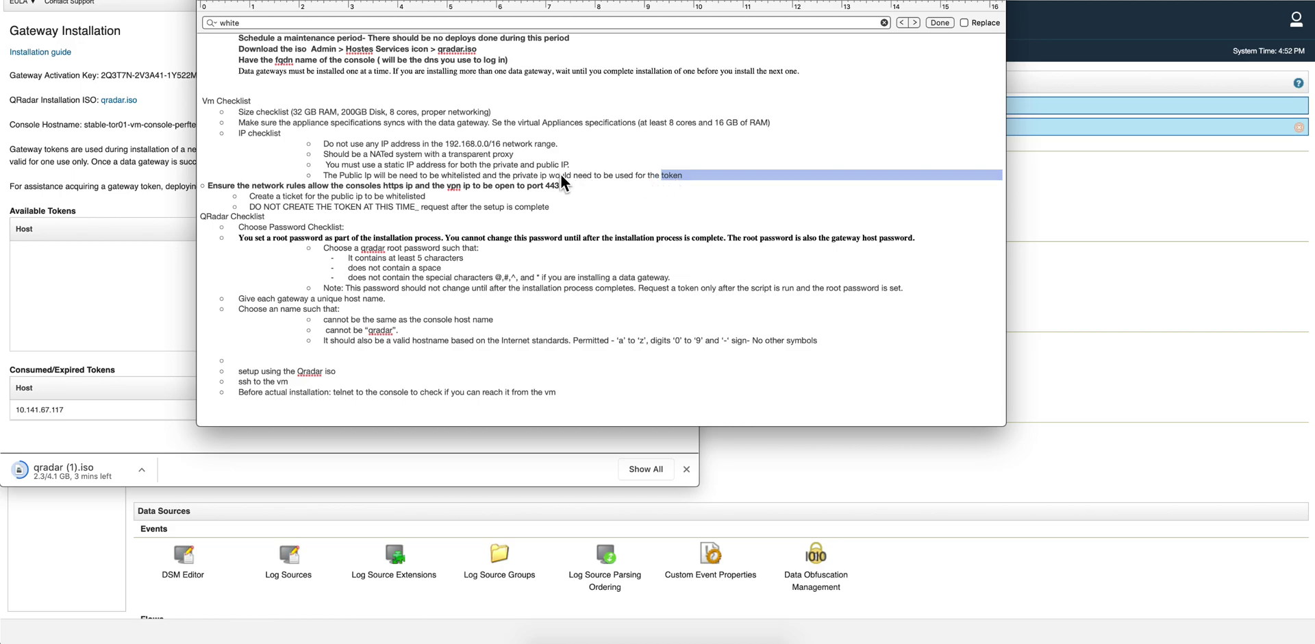
pyautogui.click(511, 192)
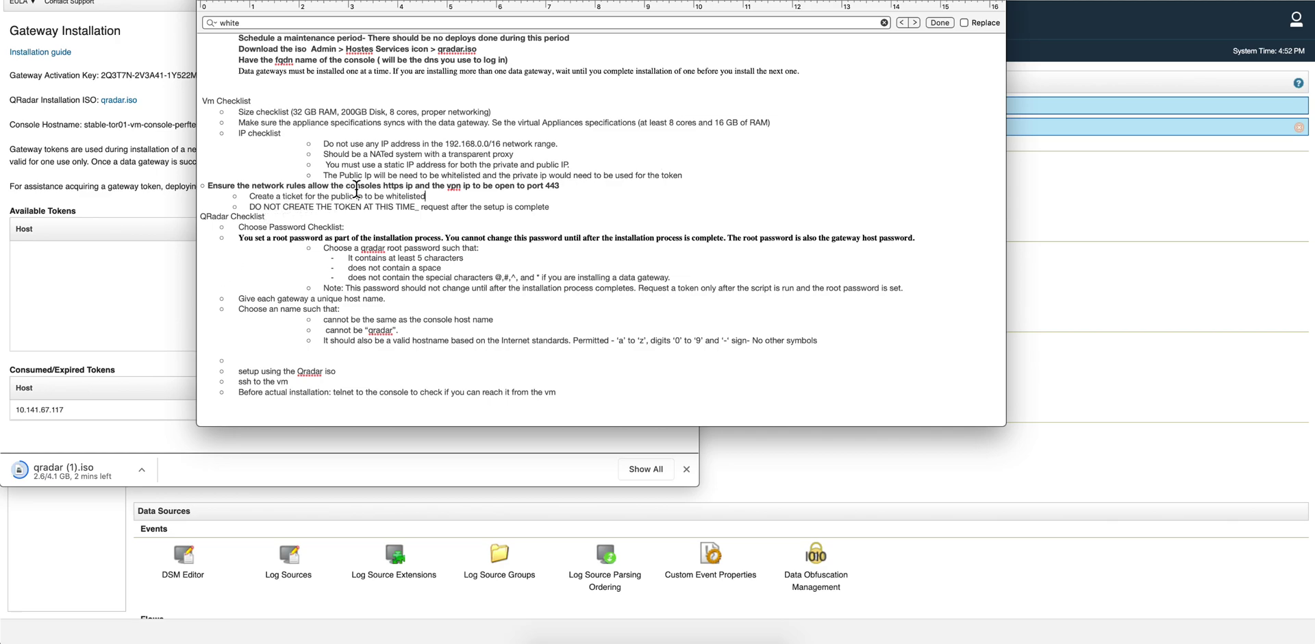
pyautogui.click(433, 197)
pyautogui.moveTo(427, 195); pyautogui.dragTo(385, 196)
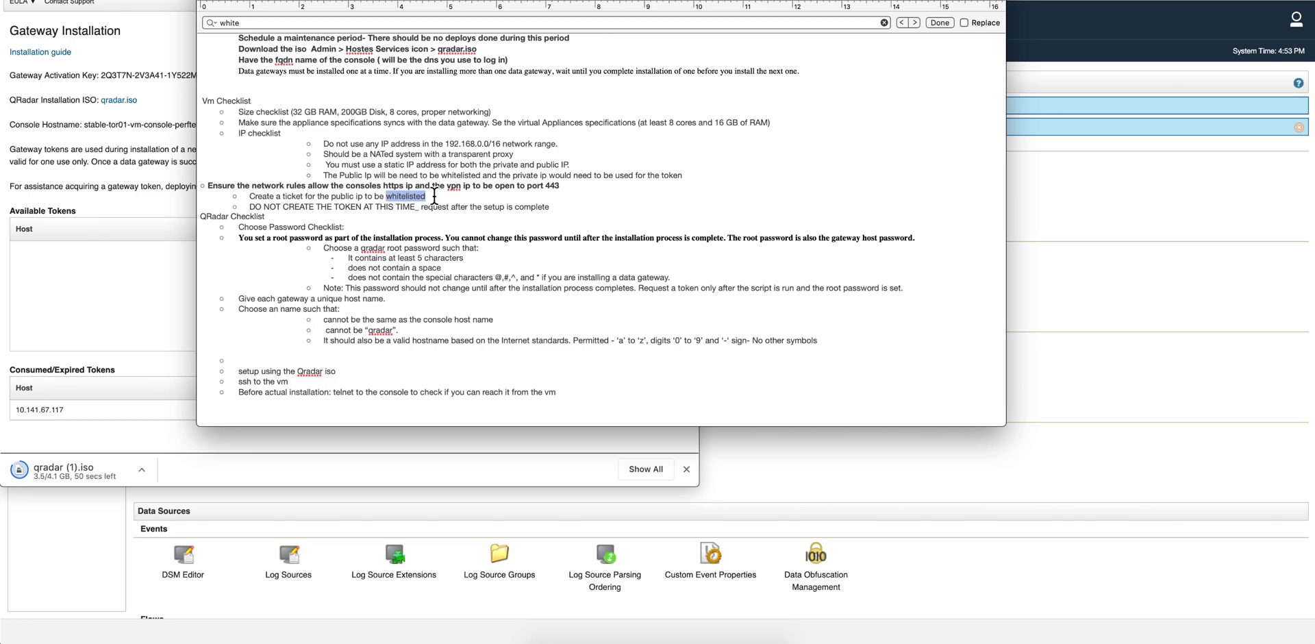
pyautogui.click(434, 197)
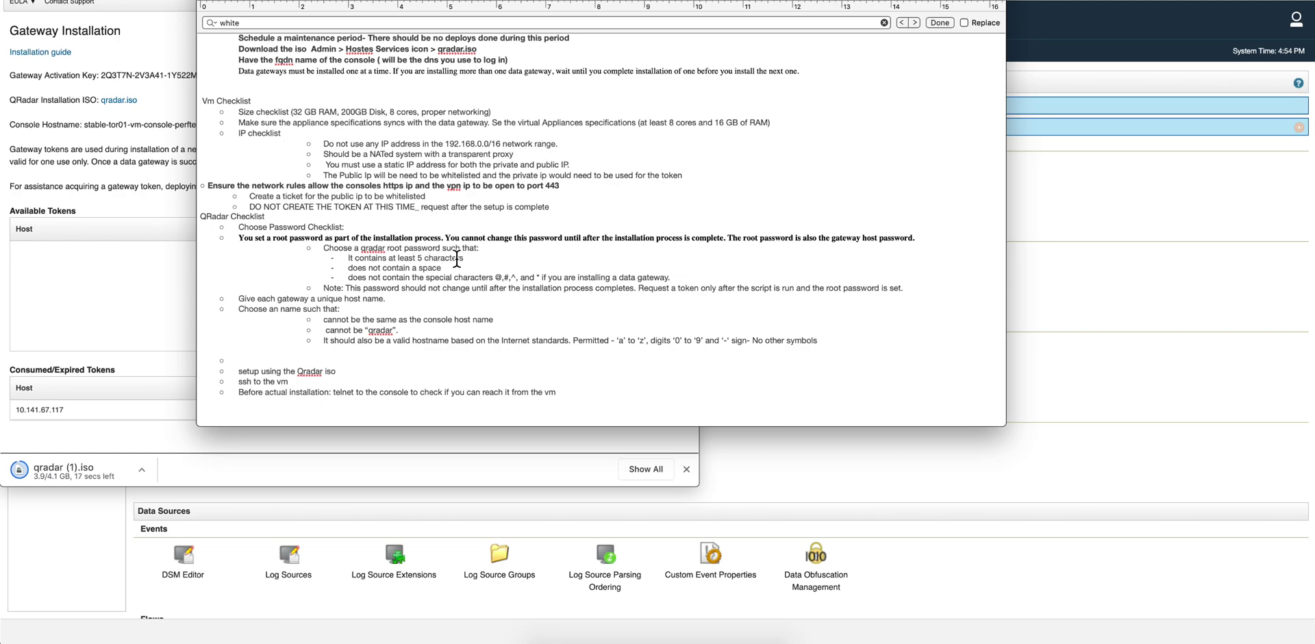
# Step: Review the QRadar checklist's rules for the root password's length and disallowed characters, and for the gateway host name
pyautogui.moveTo(473, 258); pyautogui.dragTo(413, 258)
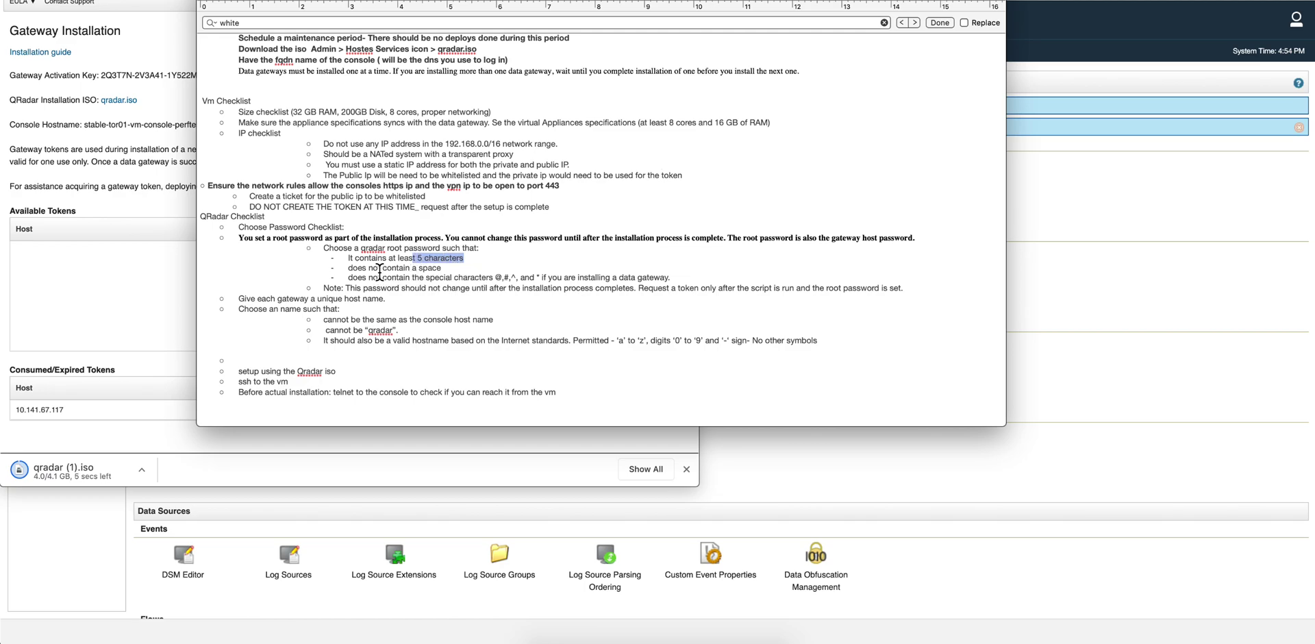
pyautogui.moveTo(373, 268); pyautogui.dragTo(527, 278)
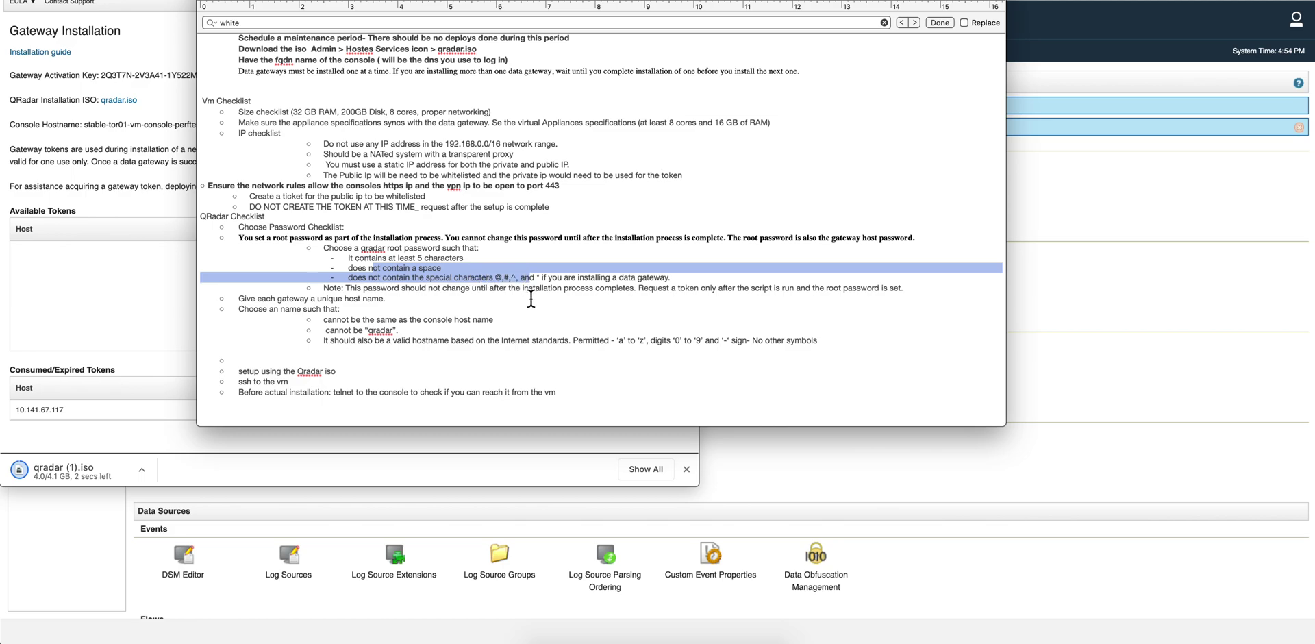
pyautogui.click(524, 294)
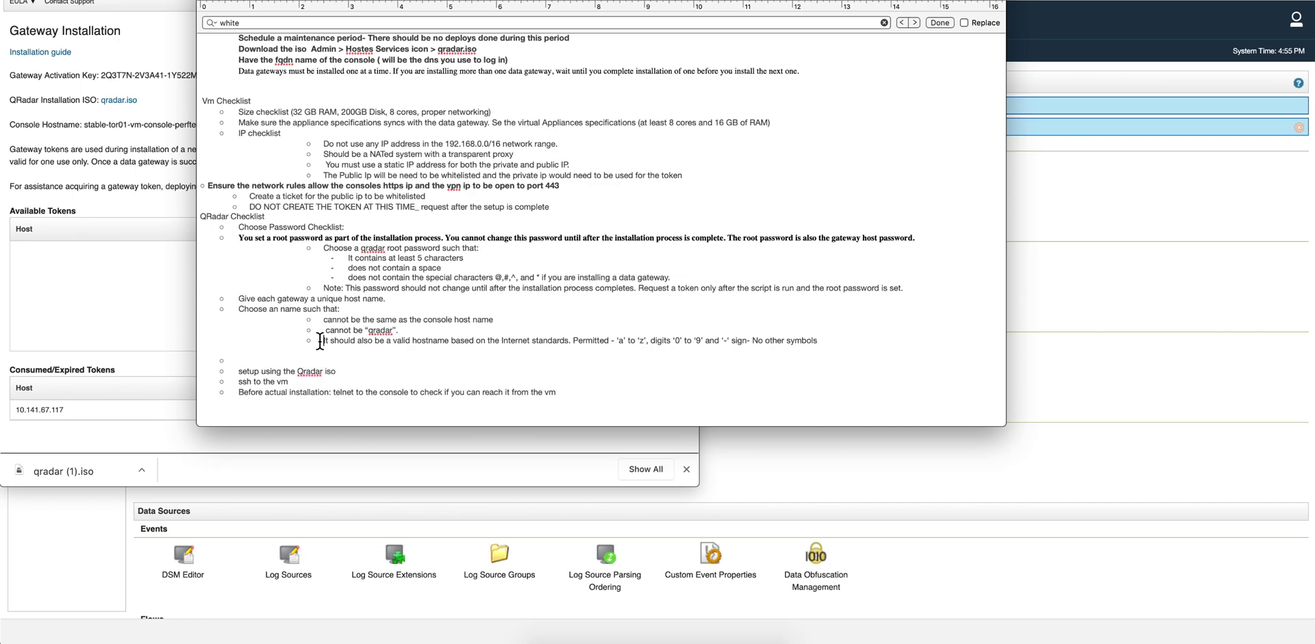
# Step: Switch to VMware Fusion, put away the pfSense virtual machine window and start creating a new virtual machine
pyautogui.press('super+shift+4')
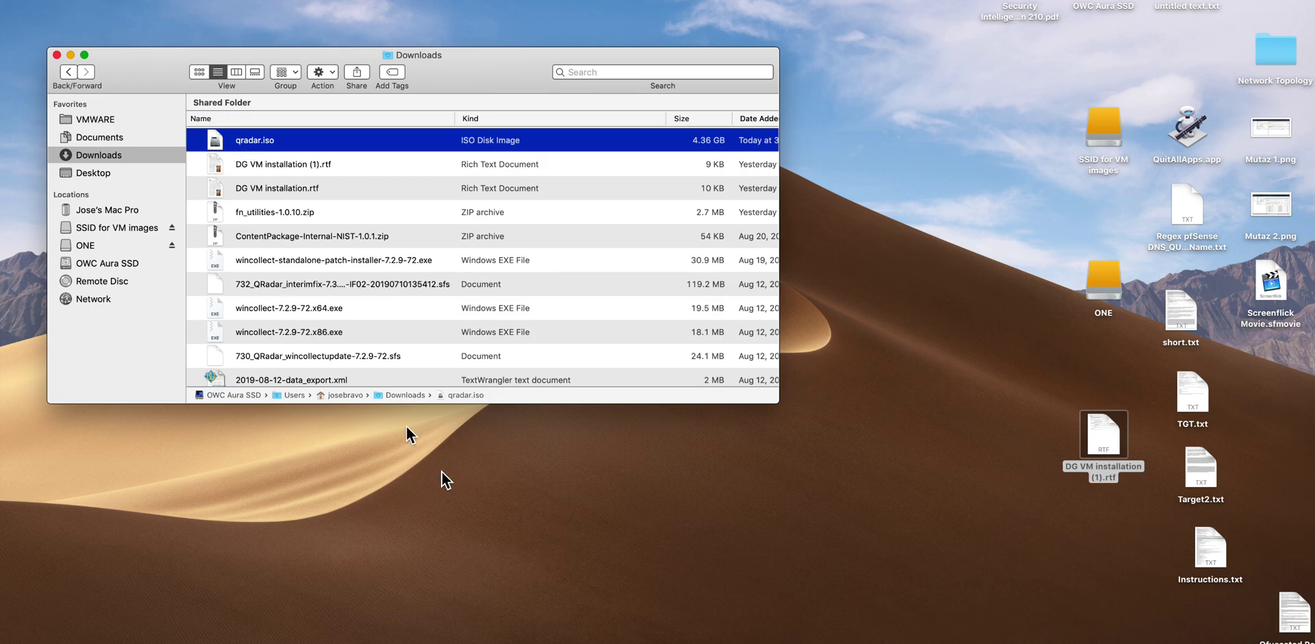
pyautogui.click(681, 640)
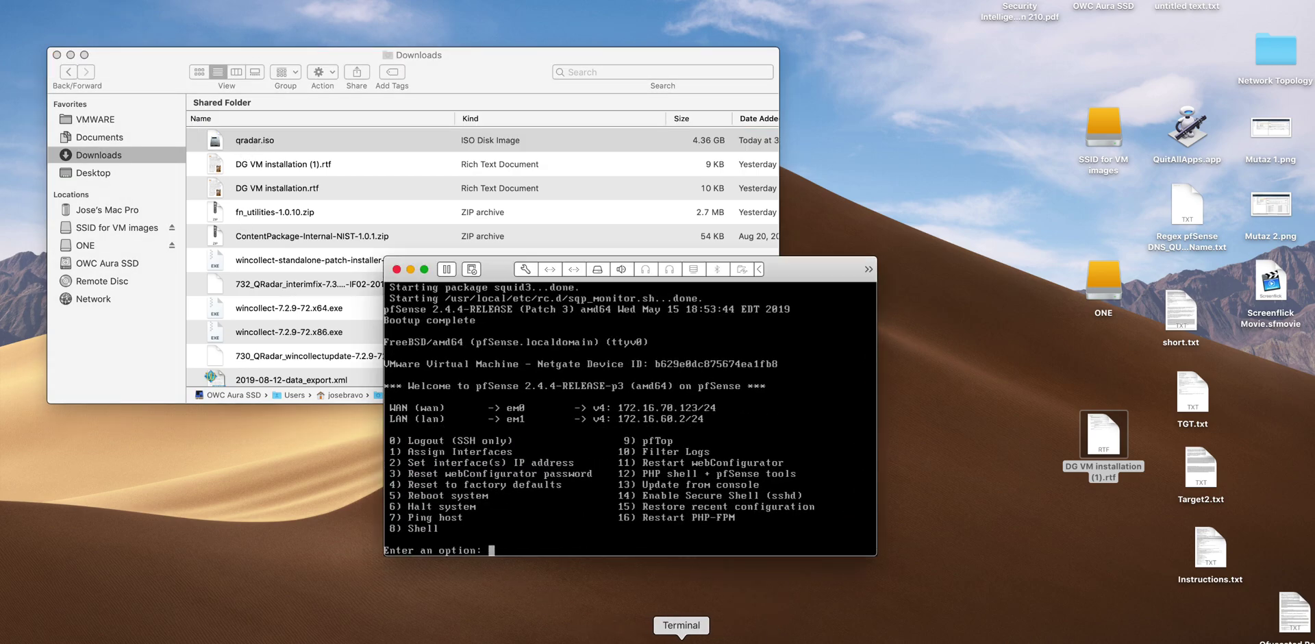
pyautogui.click(410, 269)
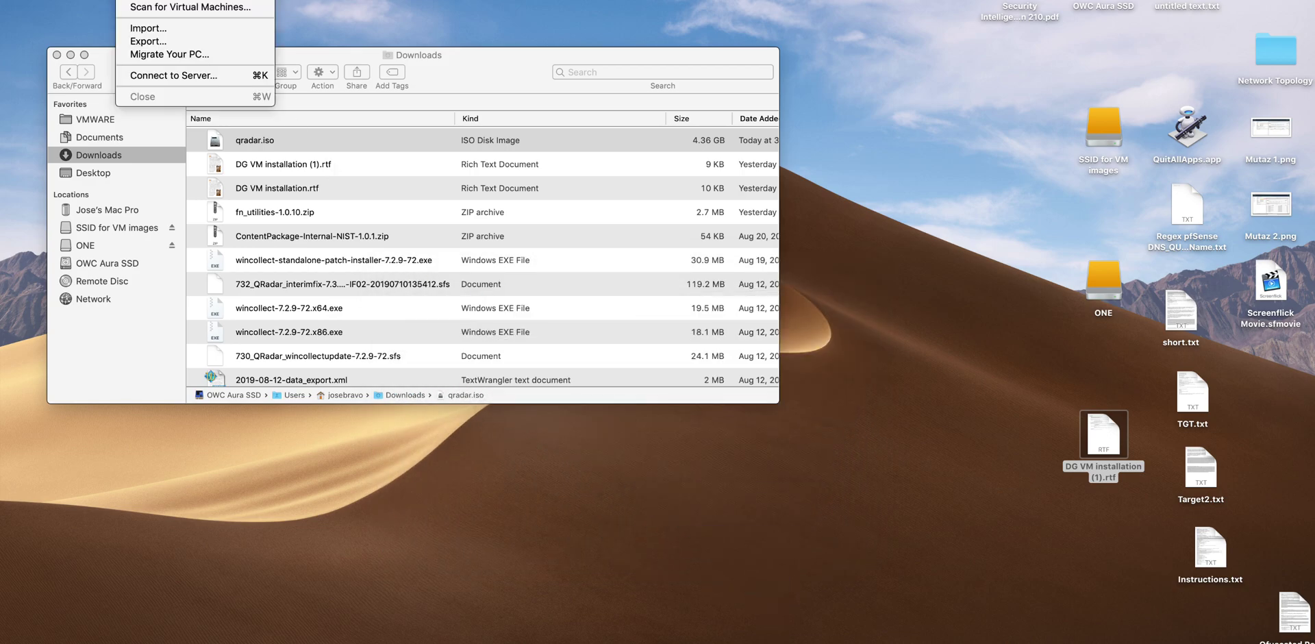
pyautogui.press('super+n')
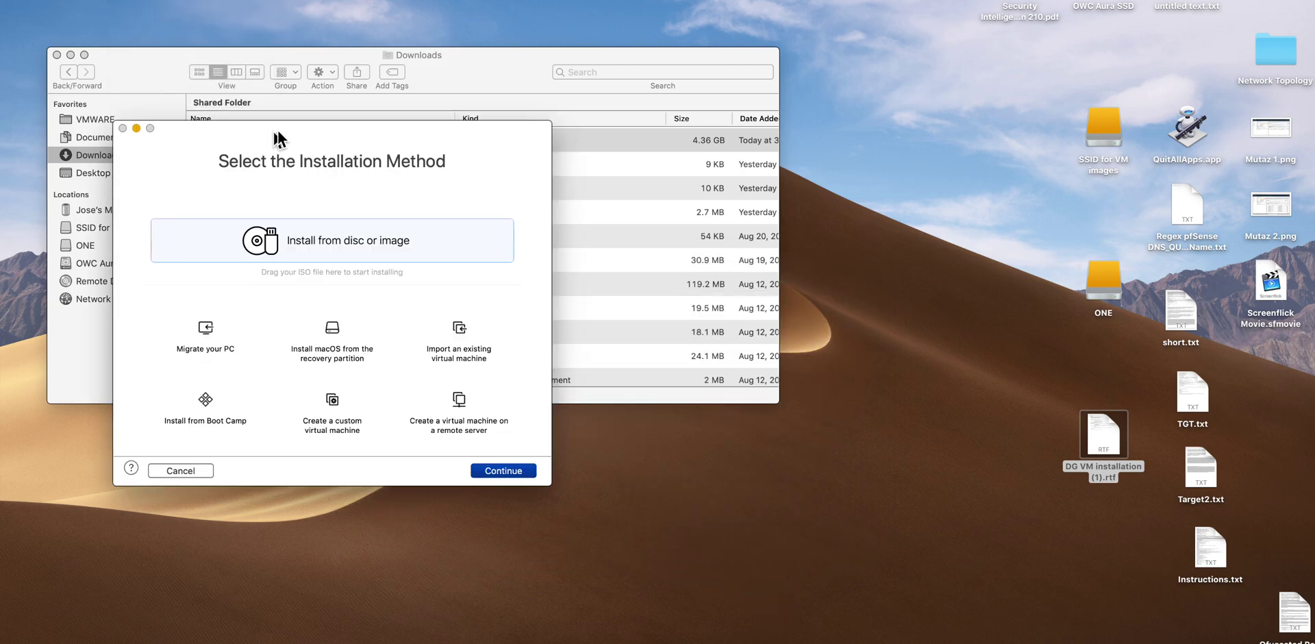
# Step: Use qradar.iso from the Downloads folder as the new virtual machine's installation image and close the Downloads window
pyautogui.moveTo(278, 127); pyautogui.dragTo(717, 203)
pyautogui.click(253, 140)
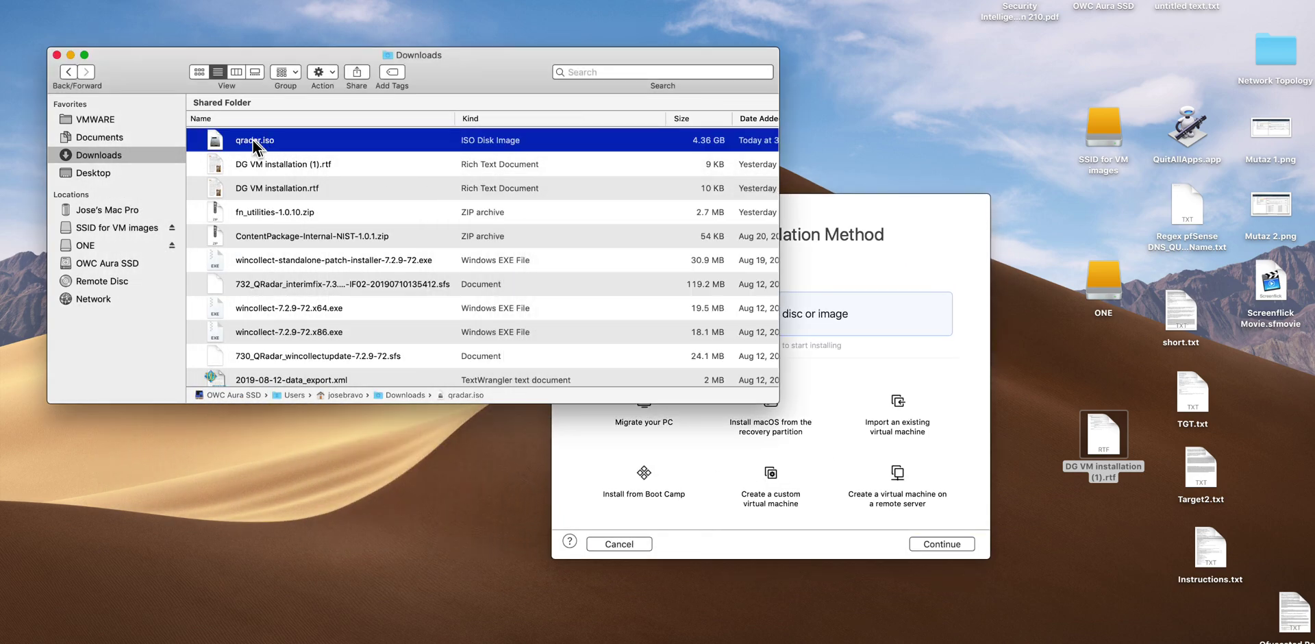
pyautogui.moveTo(218, 138); pyautogui.dragTo(846, 315)
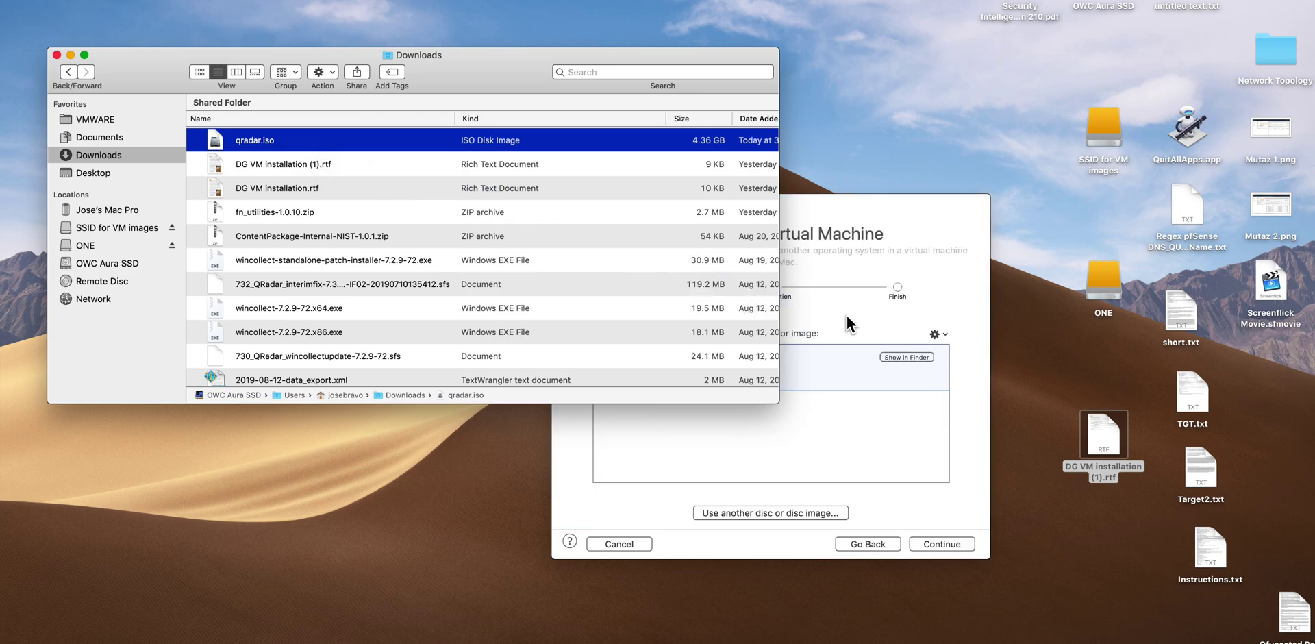
pyautogui.click(810, 290)
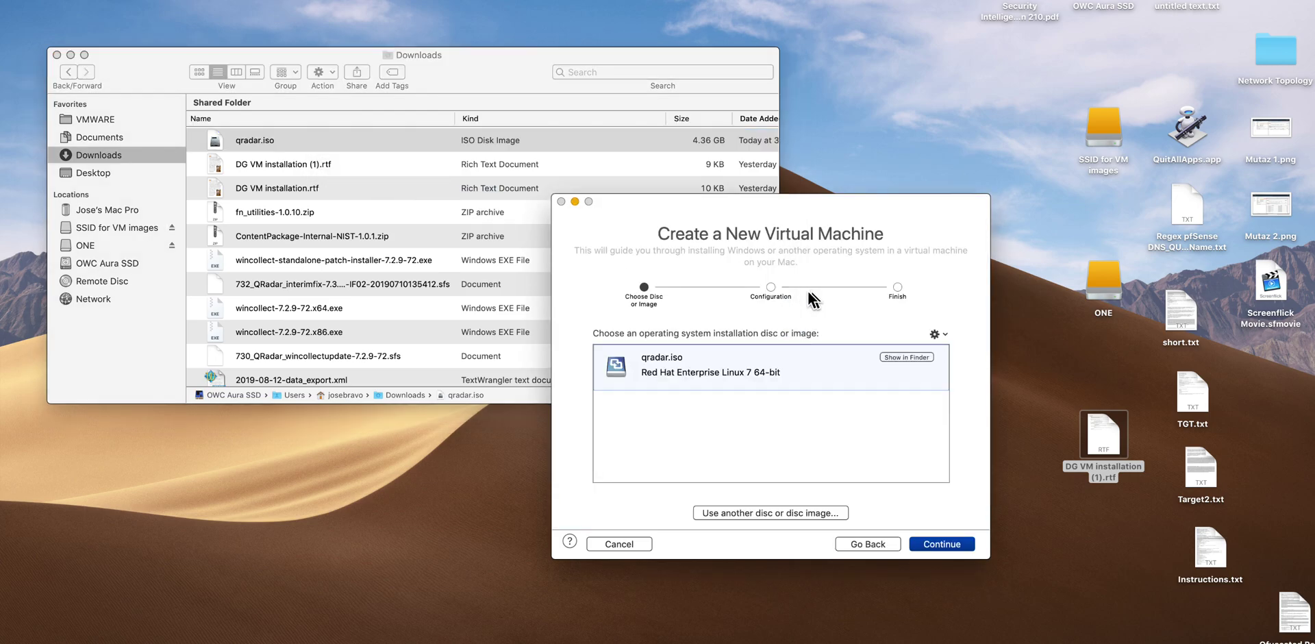
pyautogui.click(57, 54)
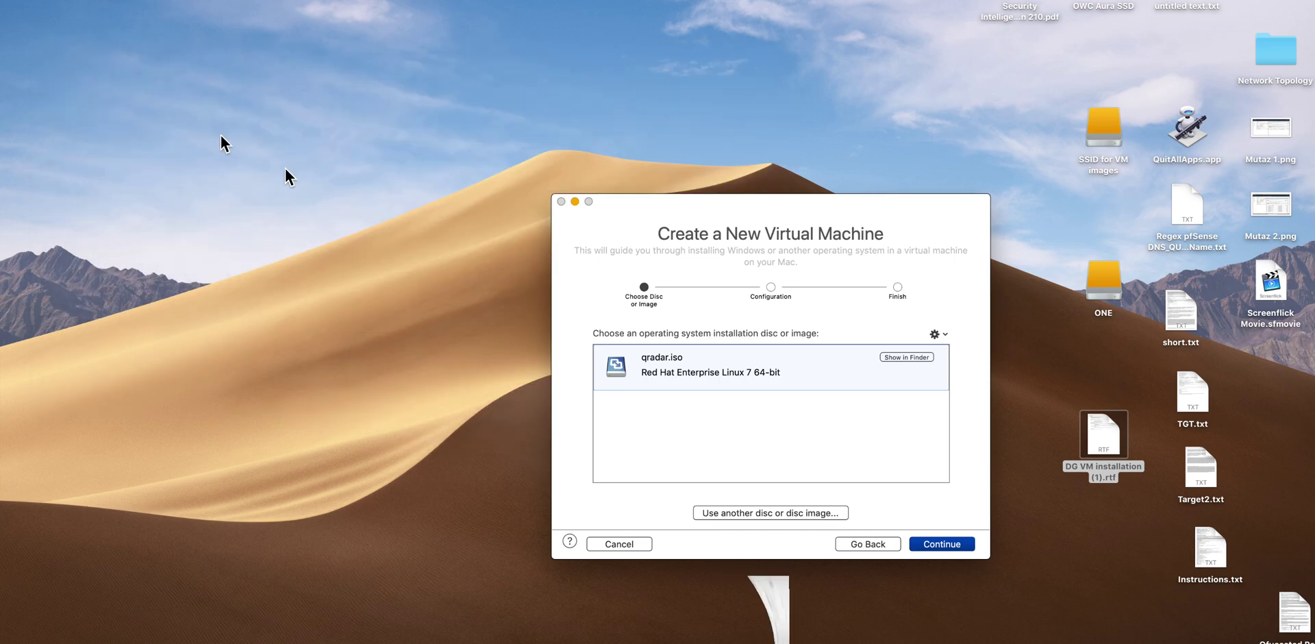
# Step: Accept the installation image, turn off Easy Install and keep Legacy BIOS as the boot firmware
pyautogui.click(948, 544)
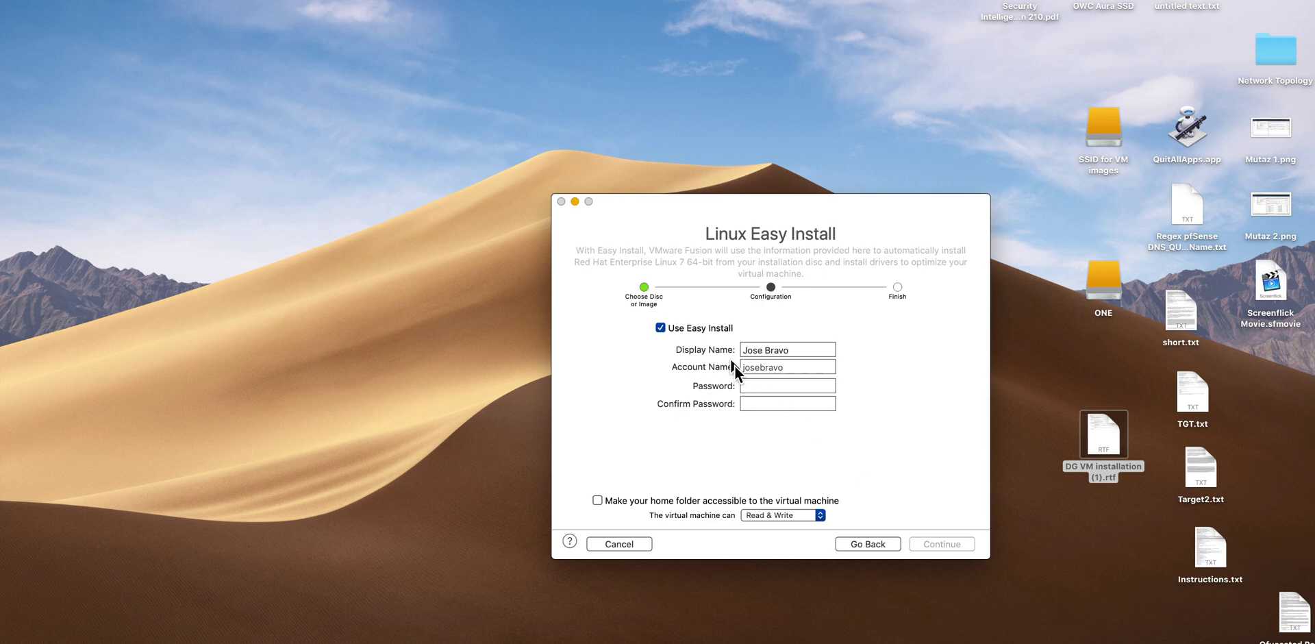
pyautogui.click(660, 328)
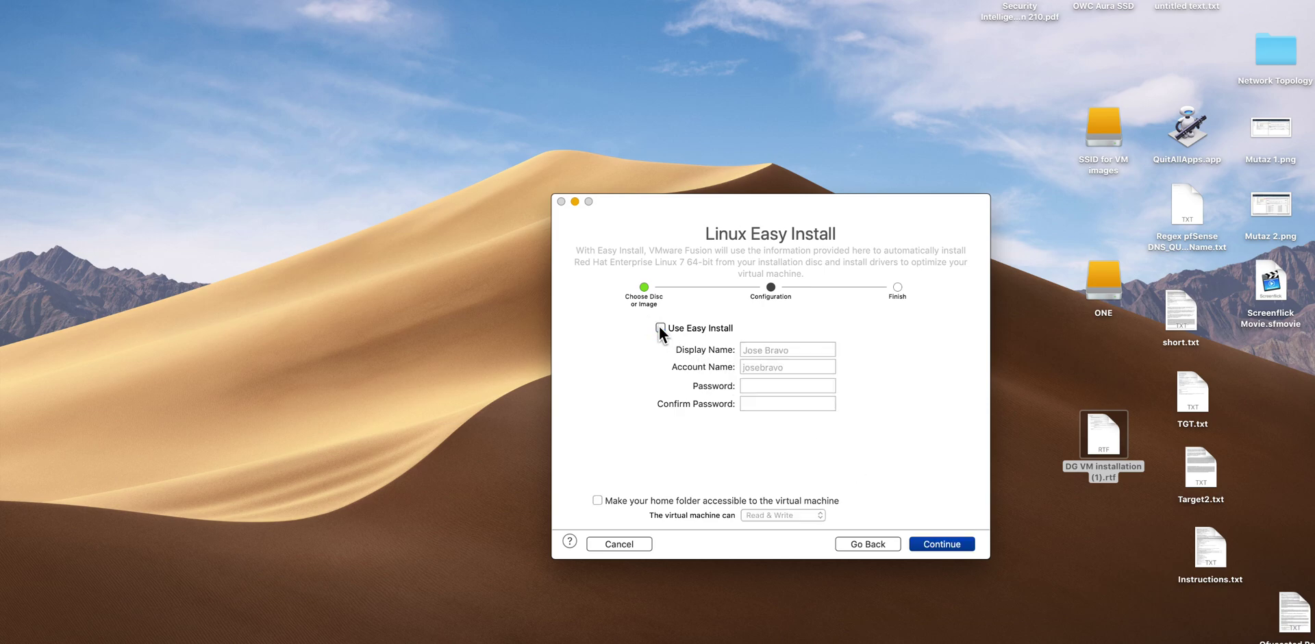
pyautogui.click(941, 547)
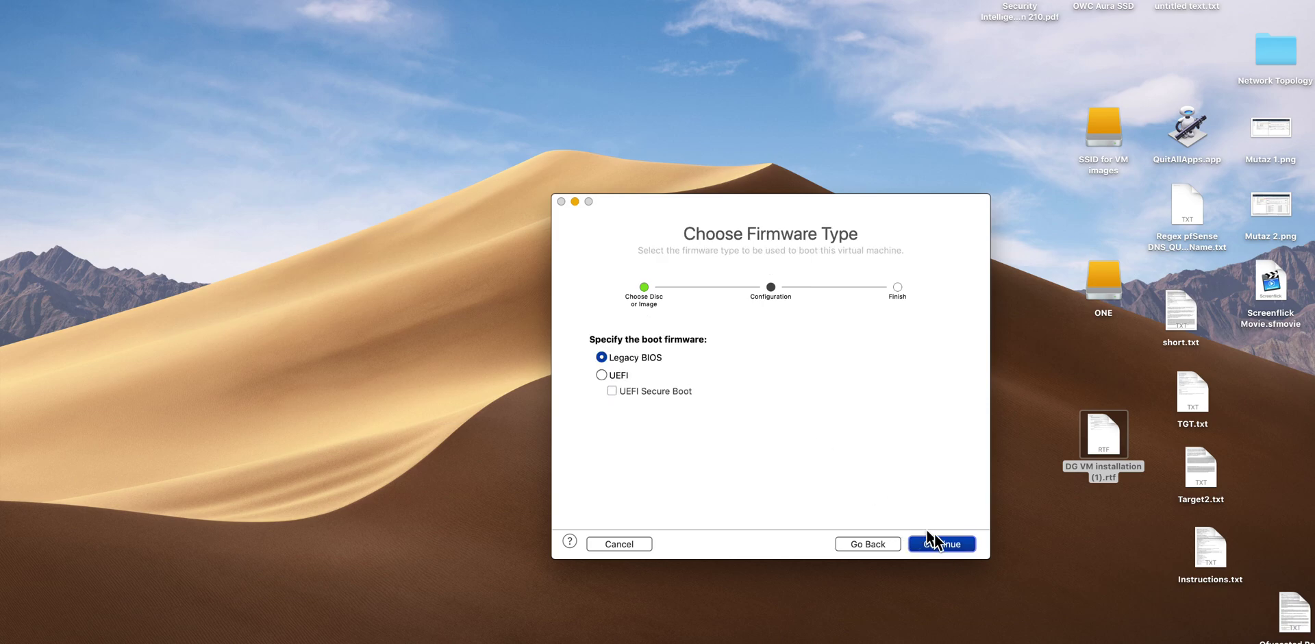
pyautogui.click(952, 547)
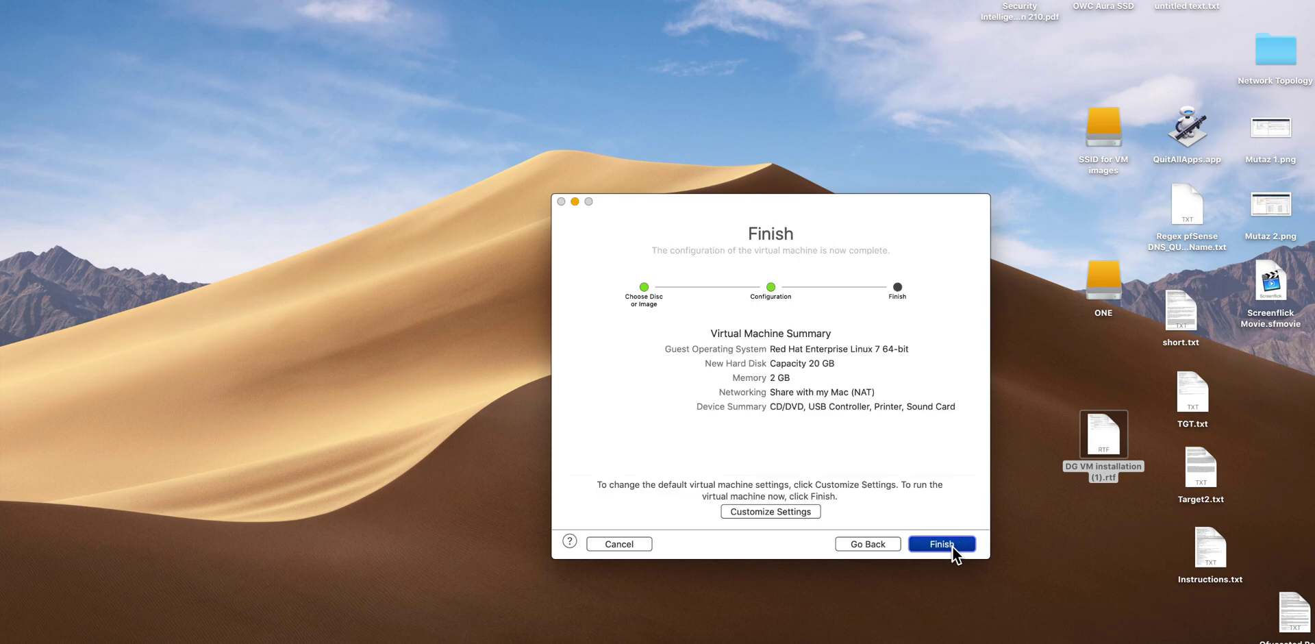
# Step: Choose to customize the virtual machine's settings and save the machine, keeping it shared with other users on this Mac
pyautogui.click(801, 513)
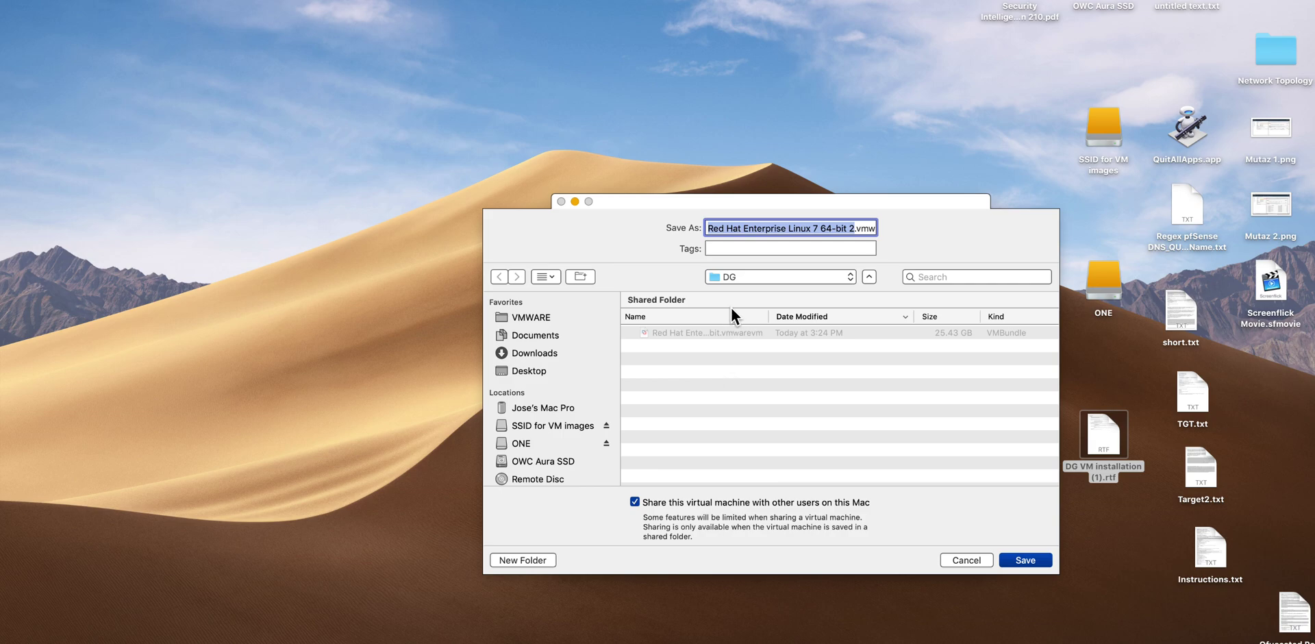
pyautogui.click(1025, 561)
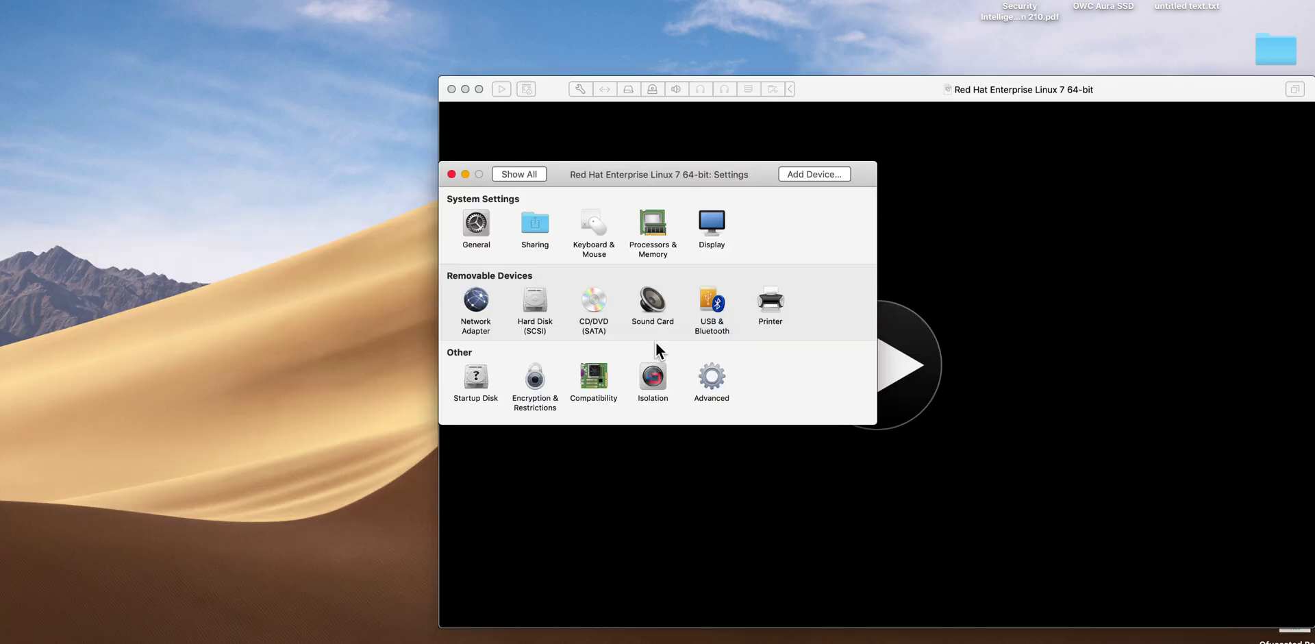
# Step: Set the virtual machine's memory to 32768 MB and its processors to 8 cores
pyautogui.click(656, 240)
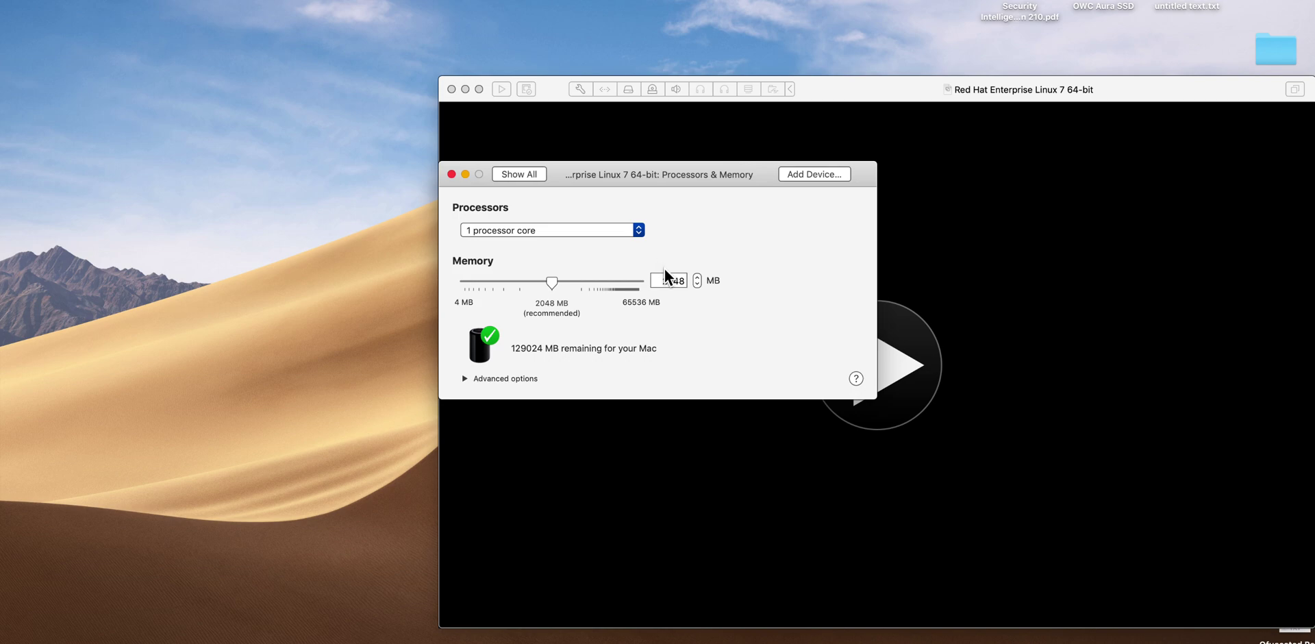
pyautogui.moveTo(683, 280); pyautogui.dragTo(623, 273)
pyautogui.write('32768')
pyautogui.click(638, 232)
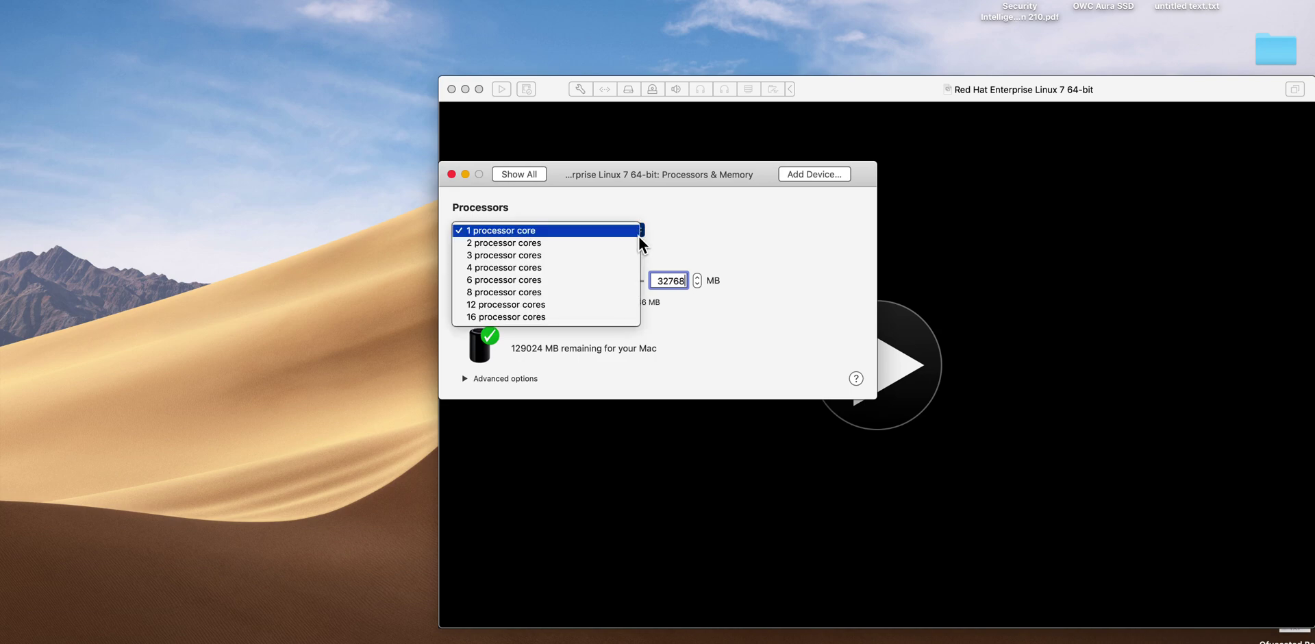
pyautogui.click(606, 292)
pyautogui.click(528, 174)
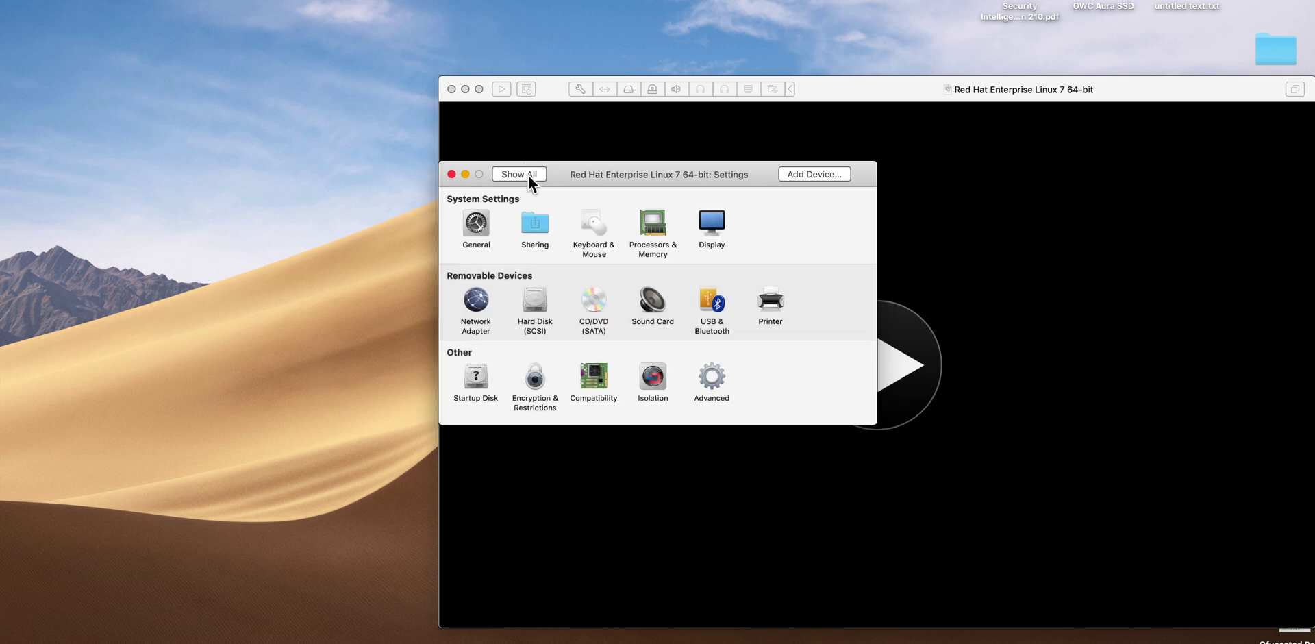
# Step: Set the virtual machine's SCSI hard disk size to 200 GB and apply it
pyautogui.click(534, 300)
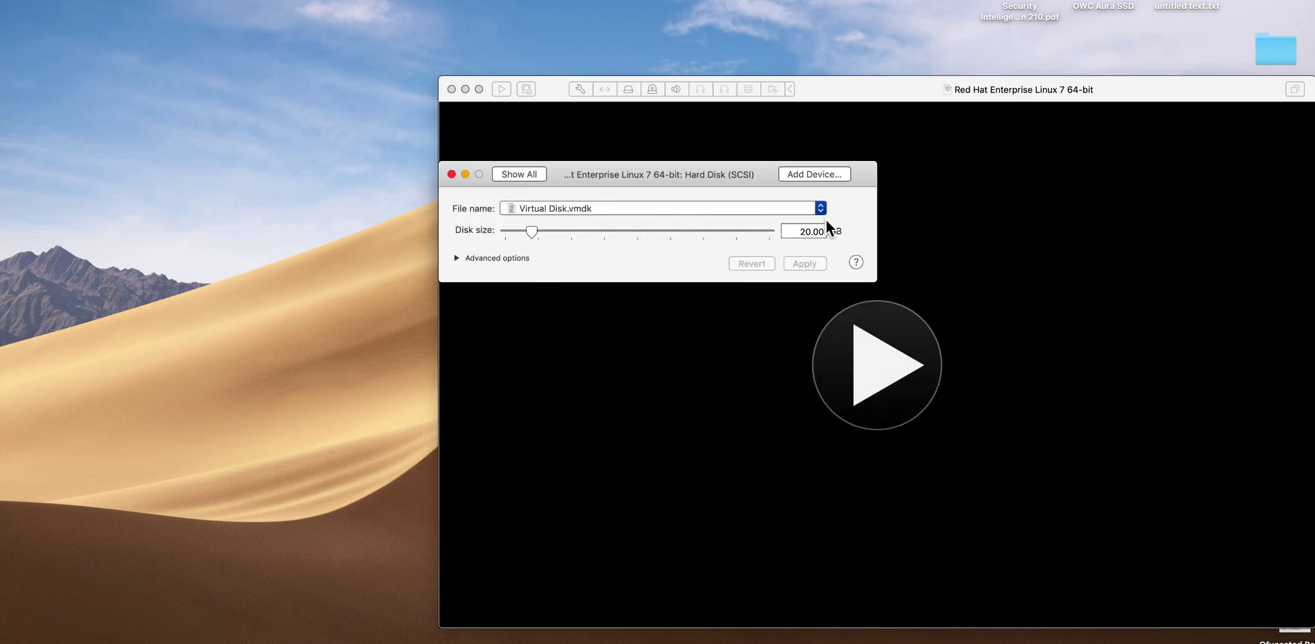
pyautogui.click(806, 232)
pyautogui.write('0')
pyautogui.click(814, 261)
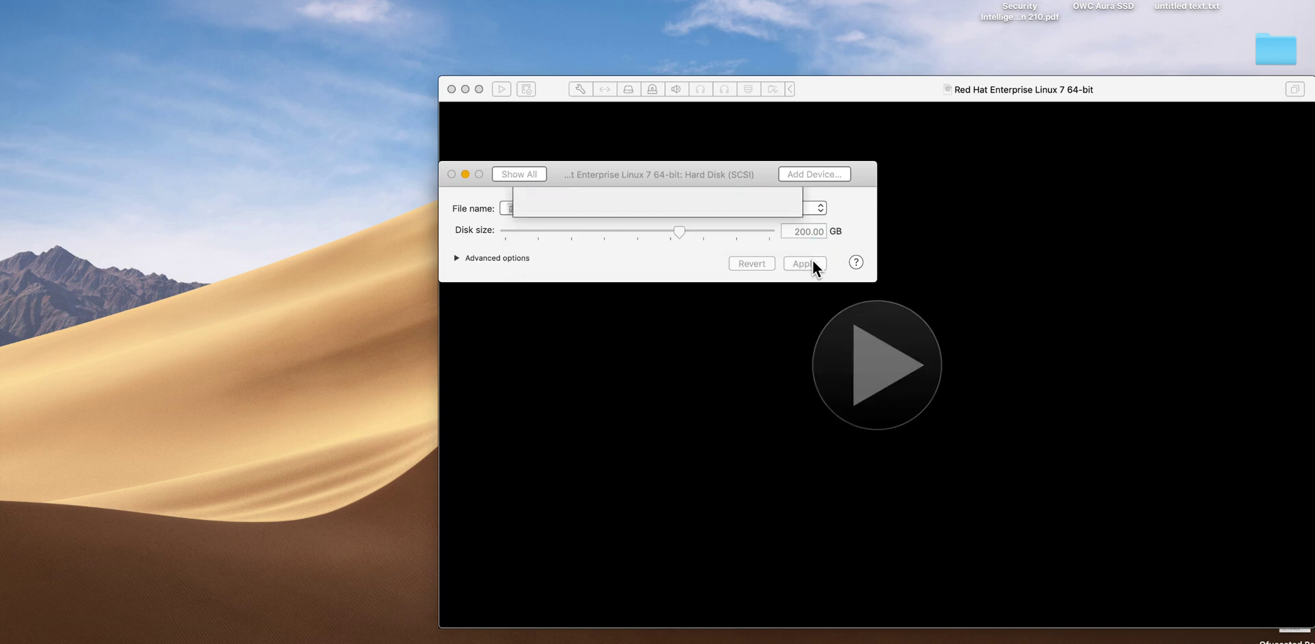
pyautogui.click(529, 173)
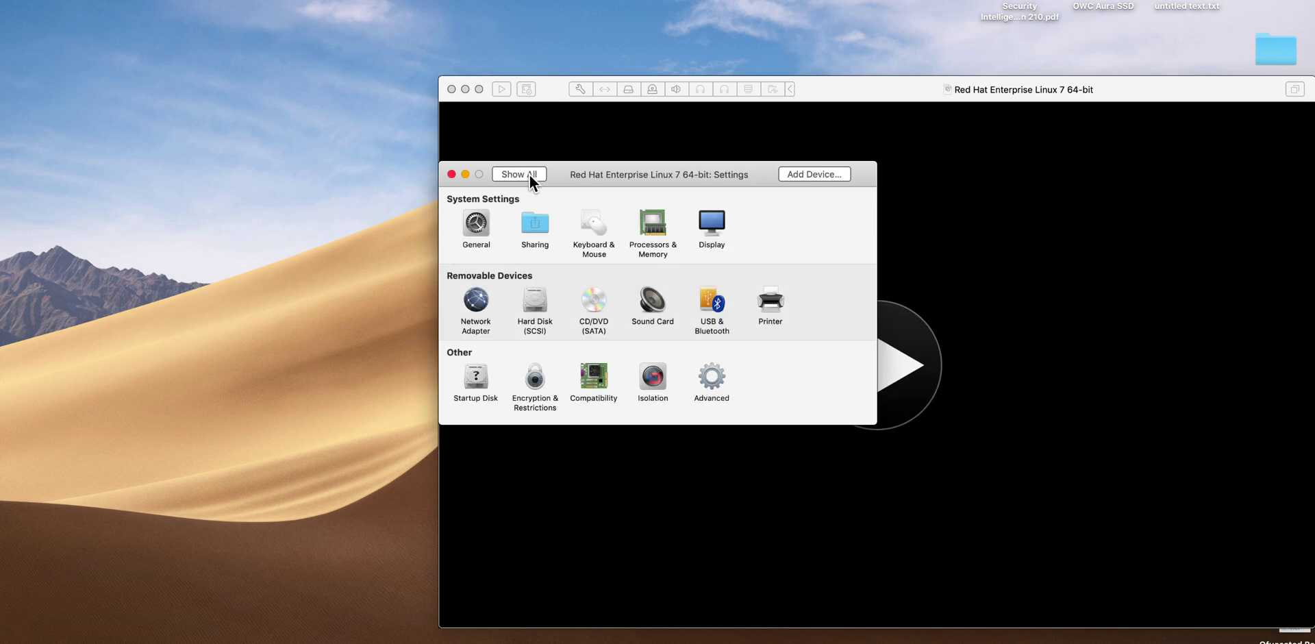
# Step: Check which network the virtual machine's network adapter is configured to use, and close the settings
pyautogui.click(478, 315)
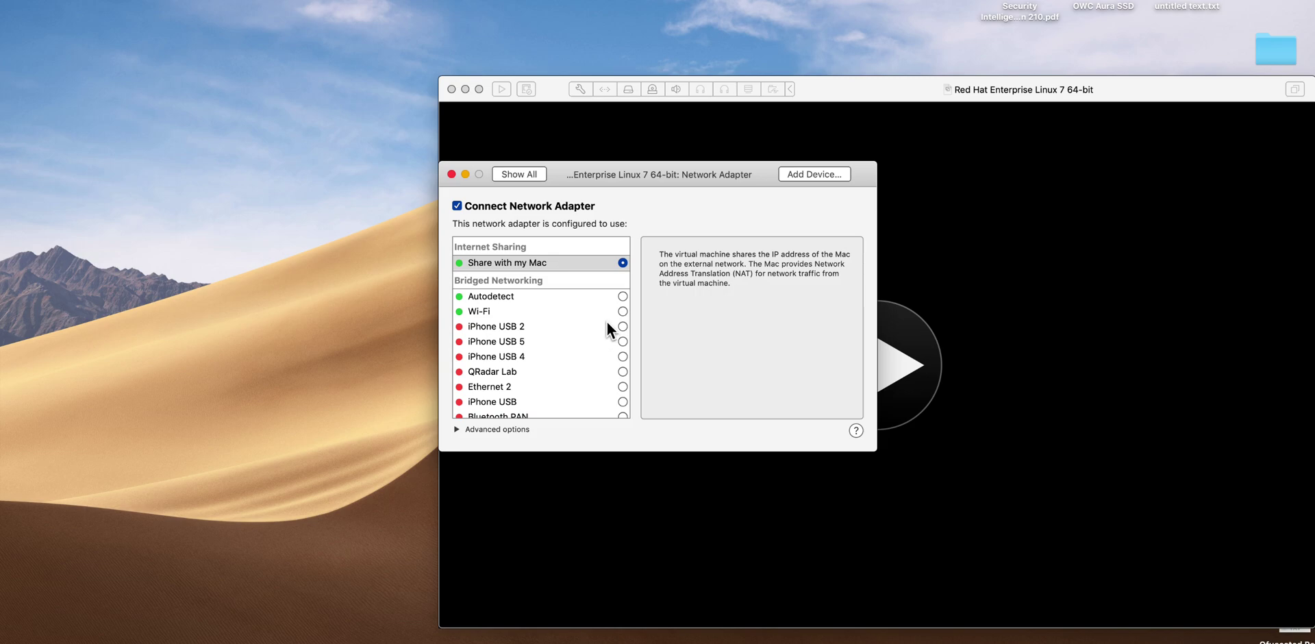
pyautogui.click(519, 174)
pyautogui.click(452, 174)
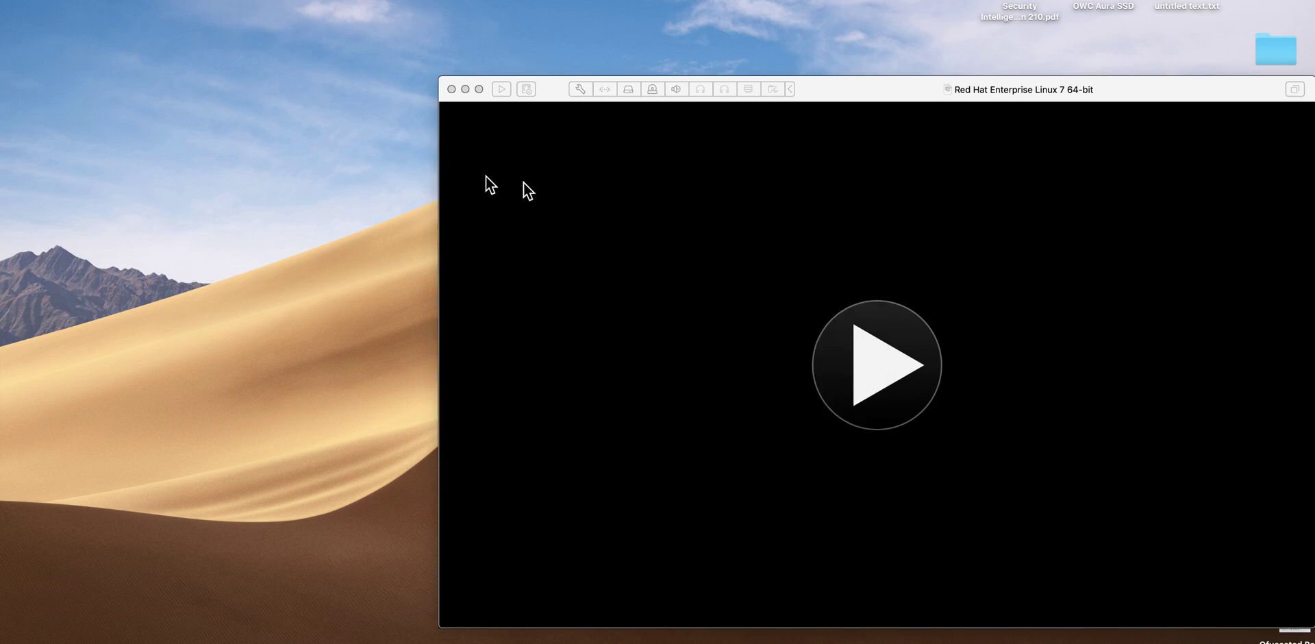
# Step: Start the virtual machine, choose Install Red Hat Enterprise Linux 7.5 at boot, and release the captured pointer
pyautogui.click(867, 363)
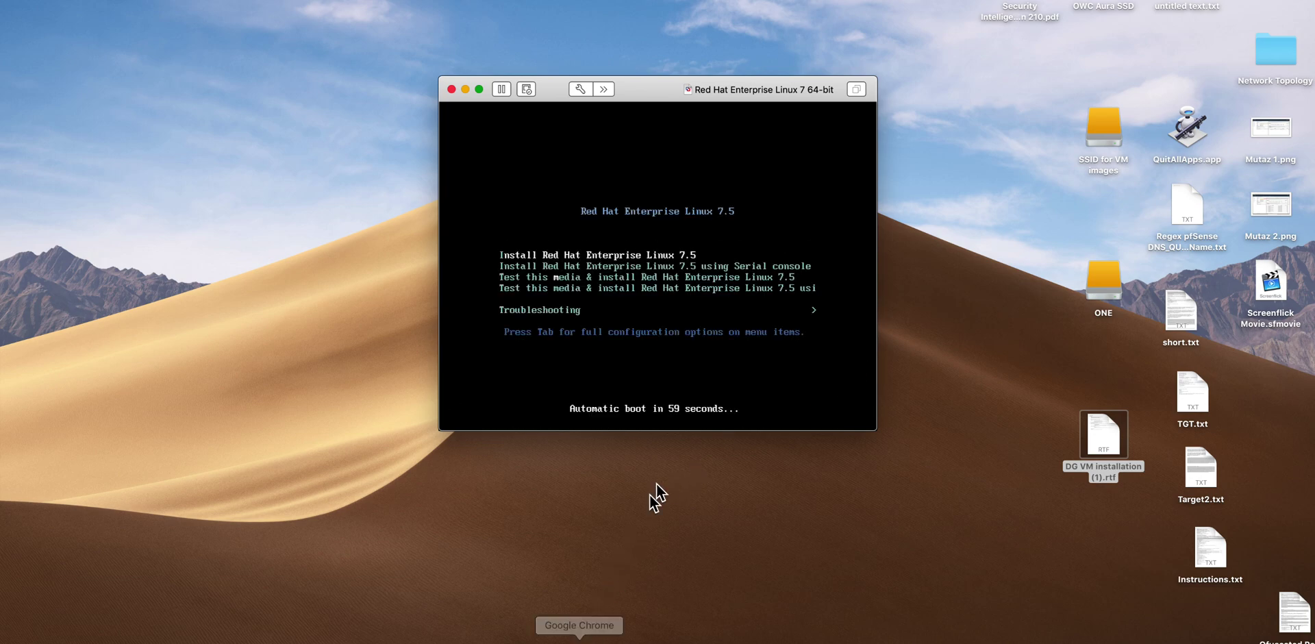
pyautogui.click(715, 399)
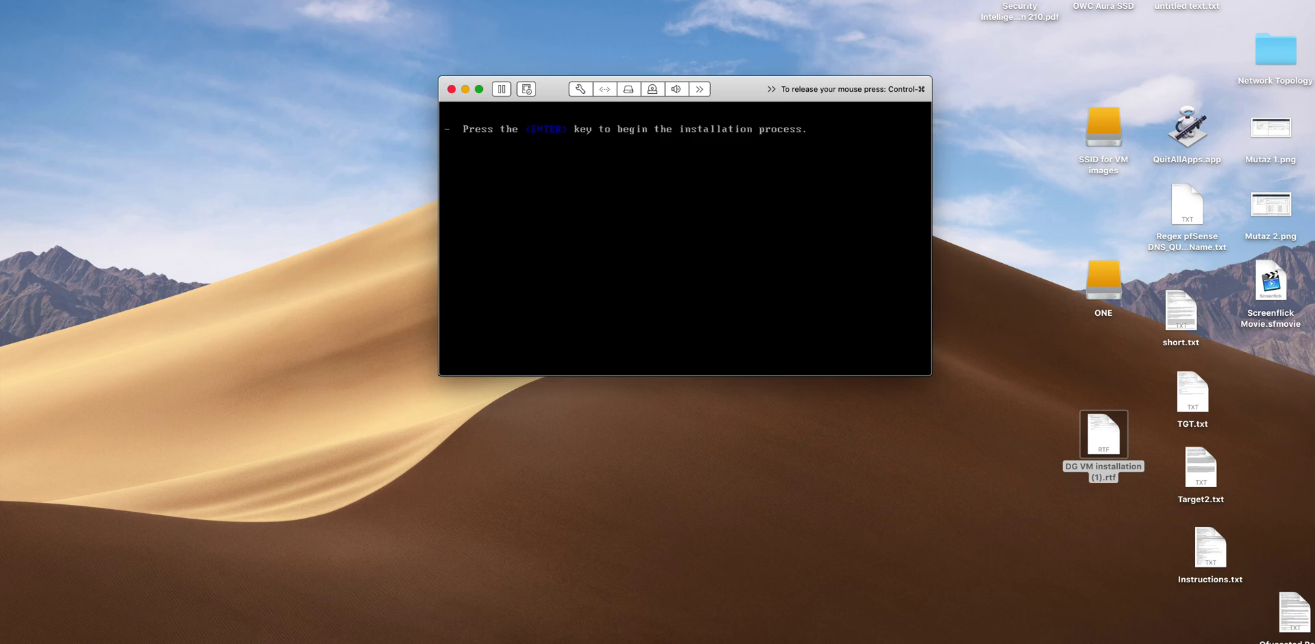
pyautogui.press('ctrl+super')
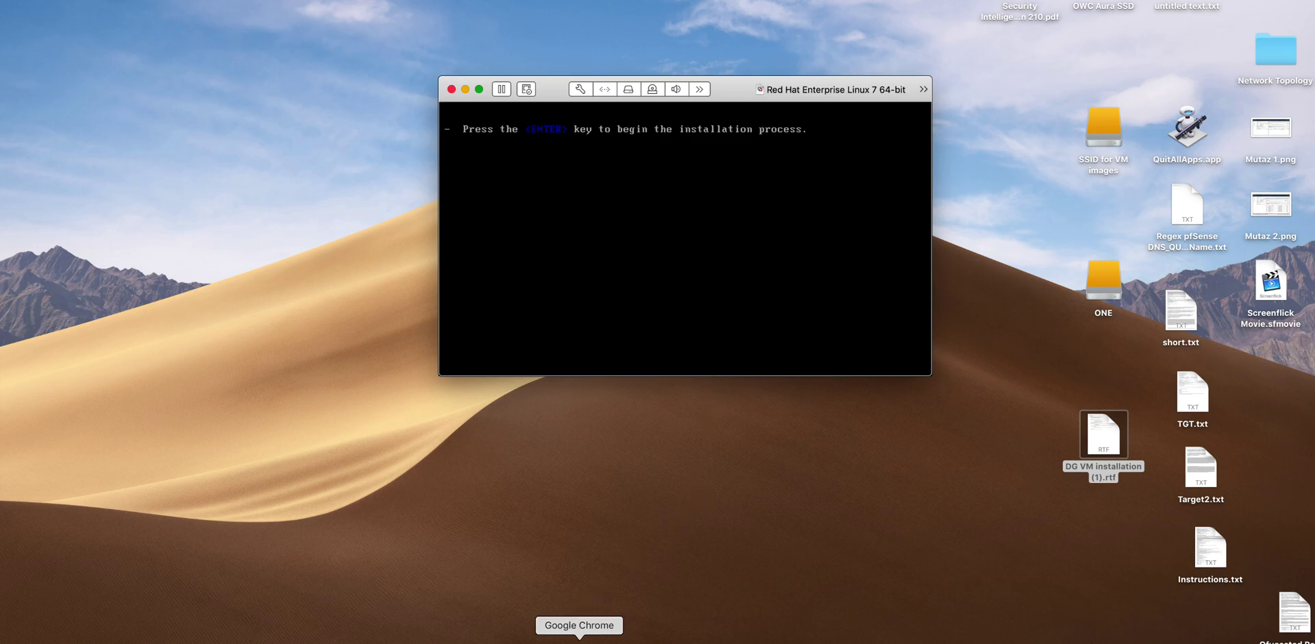
# Step: Switch to Google Chrome and review the QRadar 7.3.2 Installation Guide's installation procedures and requirements, then minimize the browser
pyautogui.click(579, 641)
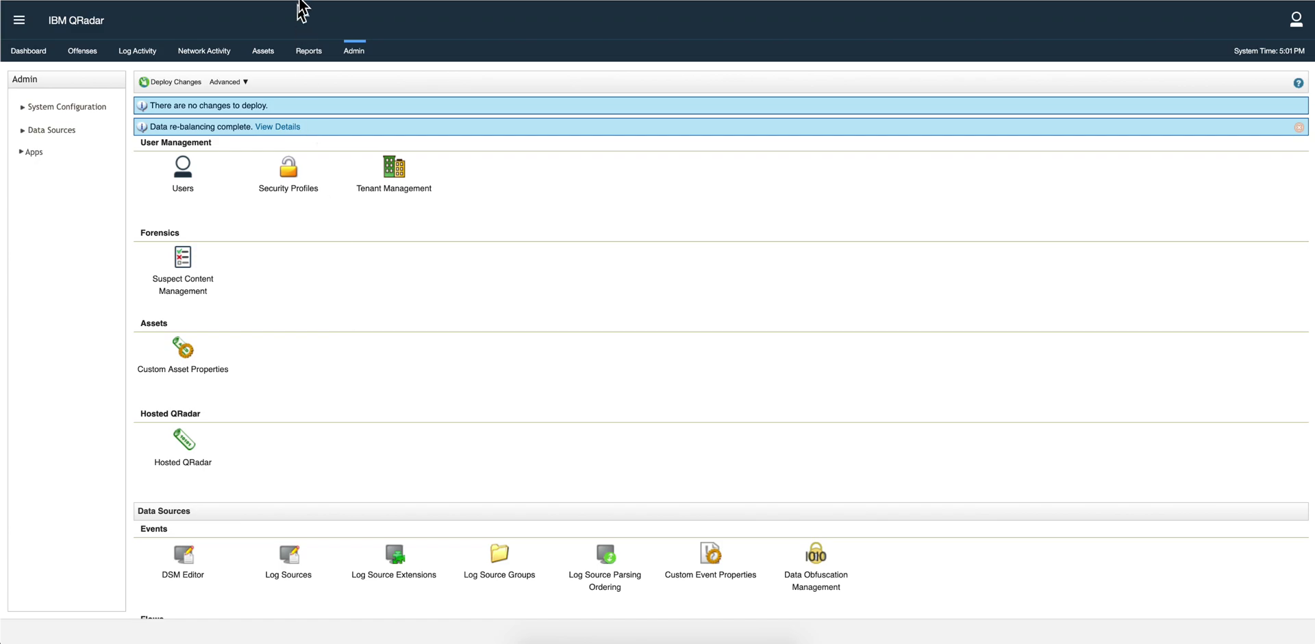
pyautogui.hotkey('ctrl', 'Tab')
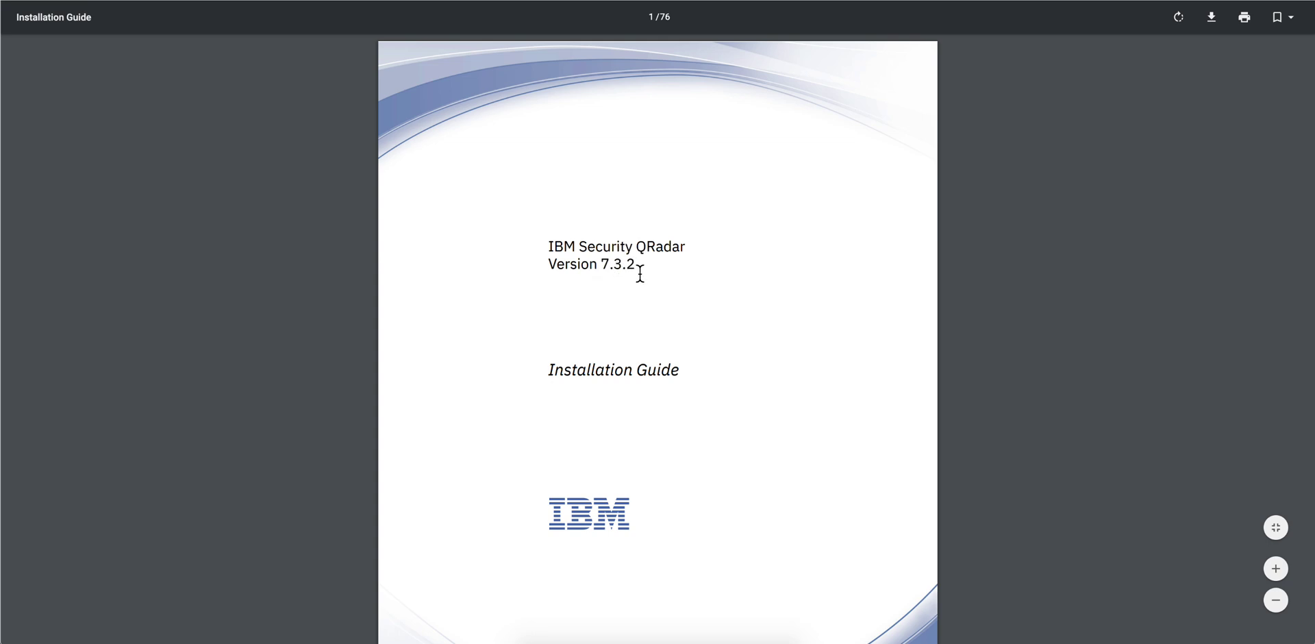
pyautogui.scroll(-20, 633, 305)
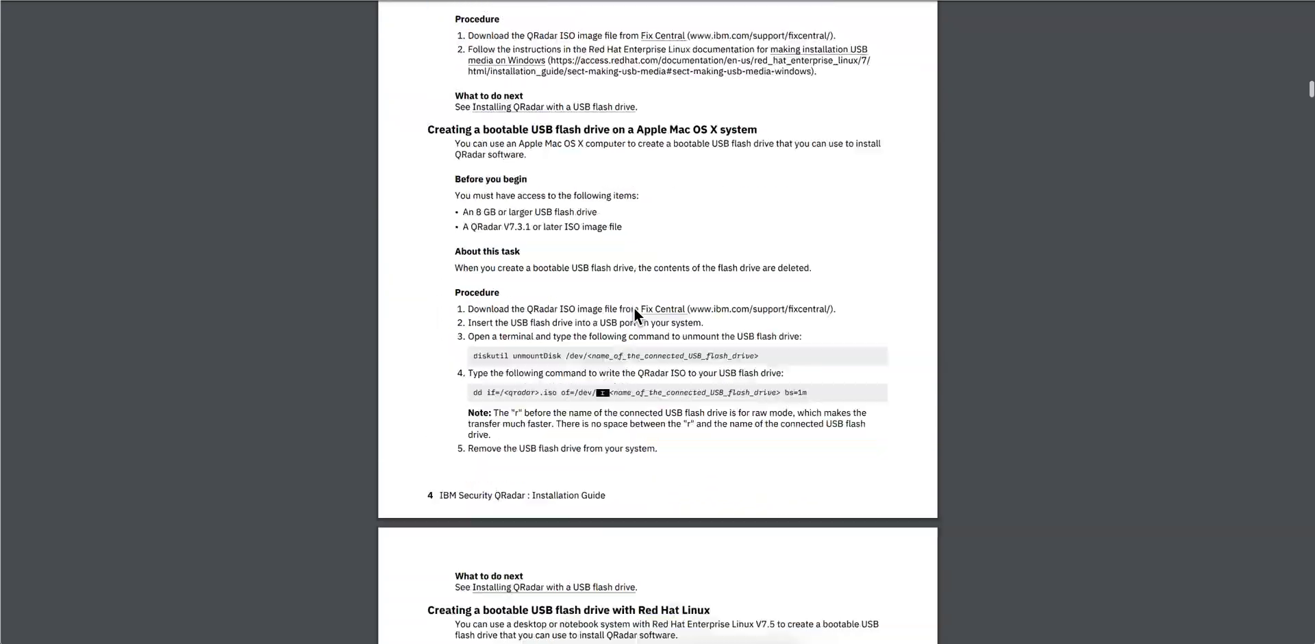
pyautogui.scroll(-20, 636, 317)
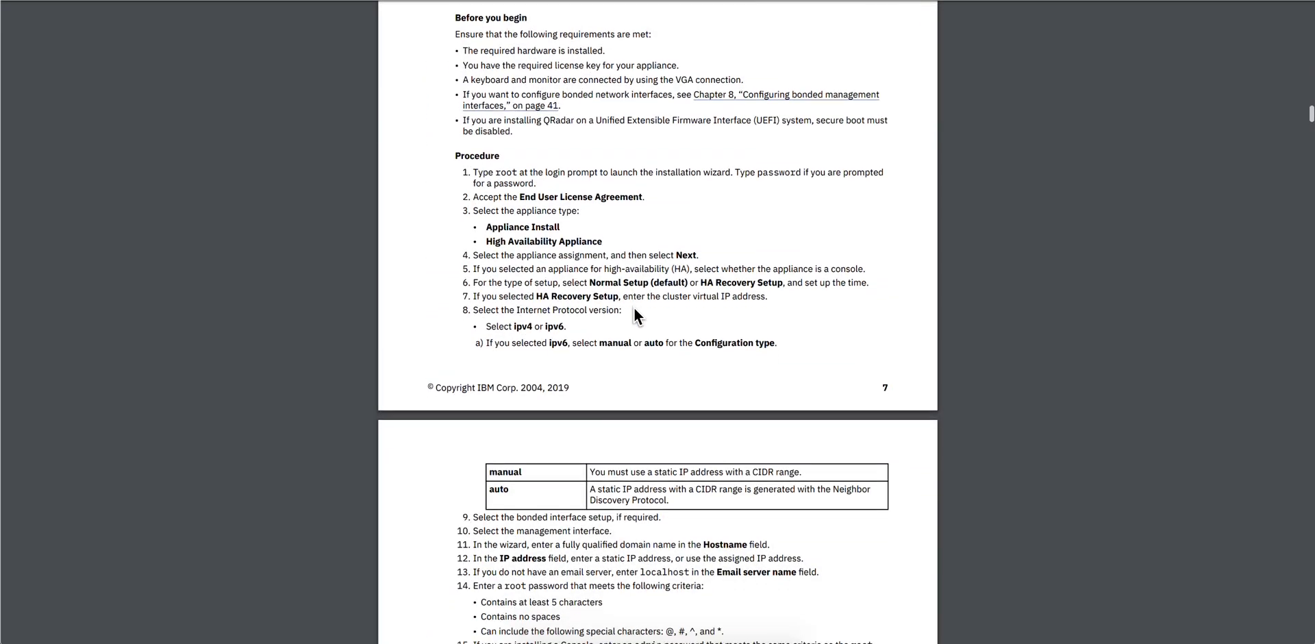
pyautogui.scroll(-20, 634, 316)
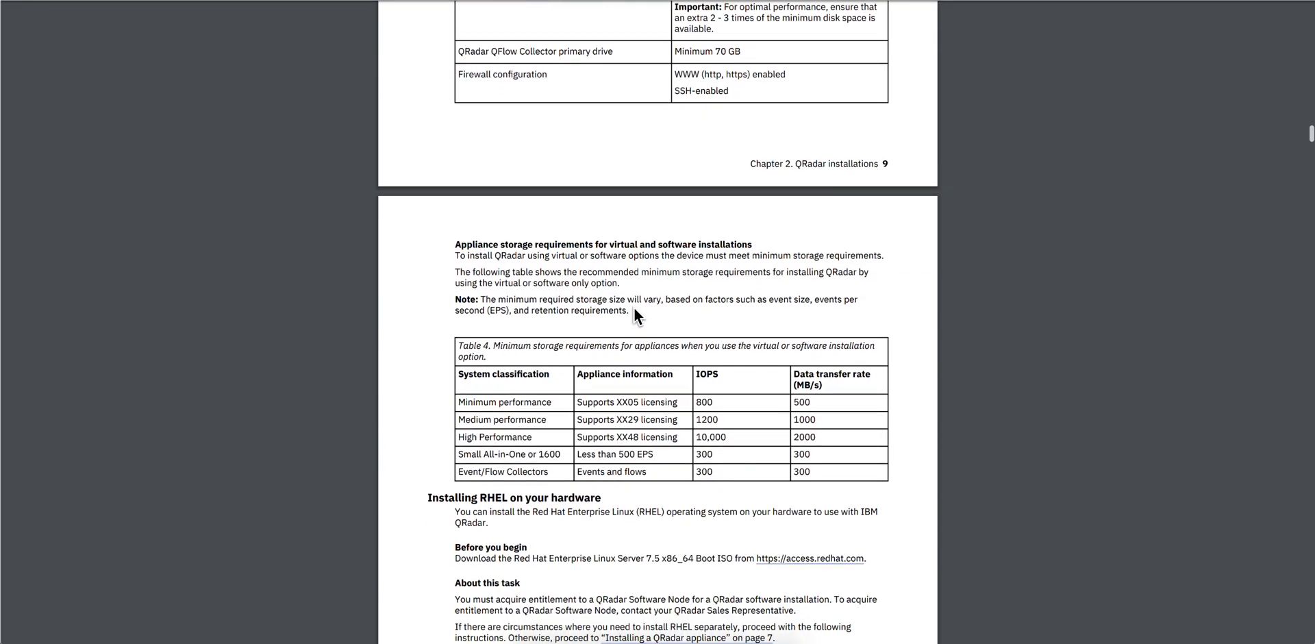
pyautogui.scroll(-15, 635, 315)
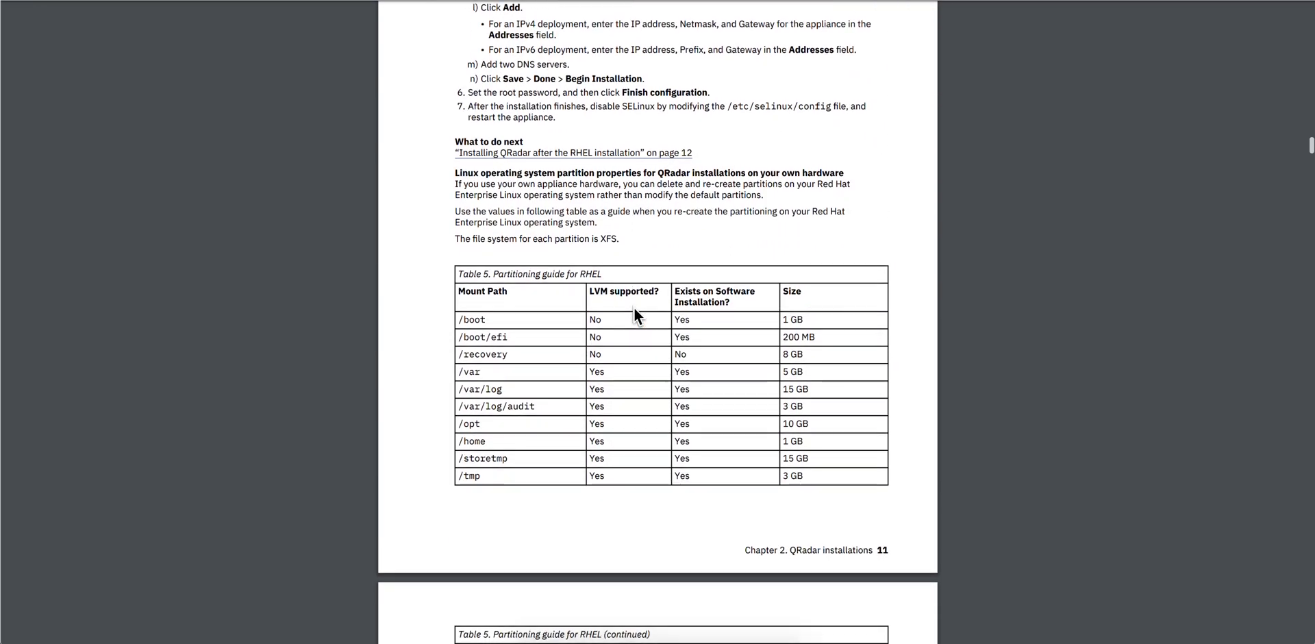
pyautogui.scroll(-15, 634, 315)
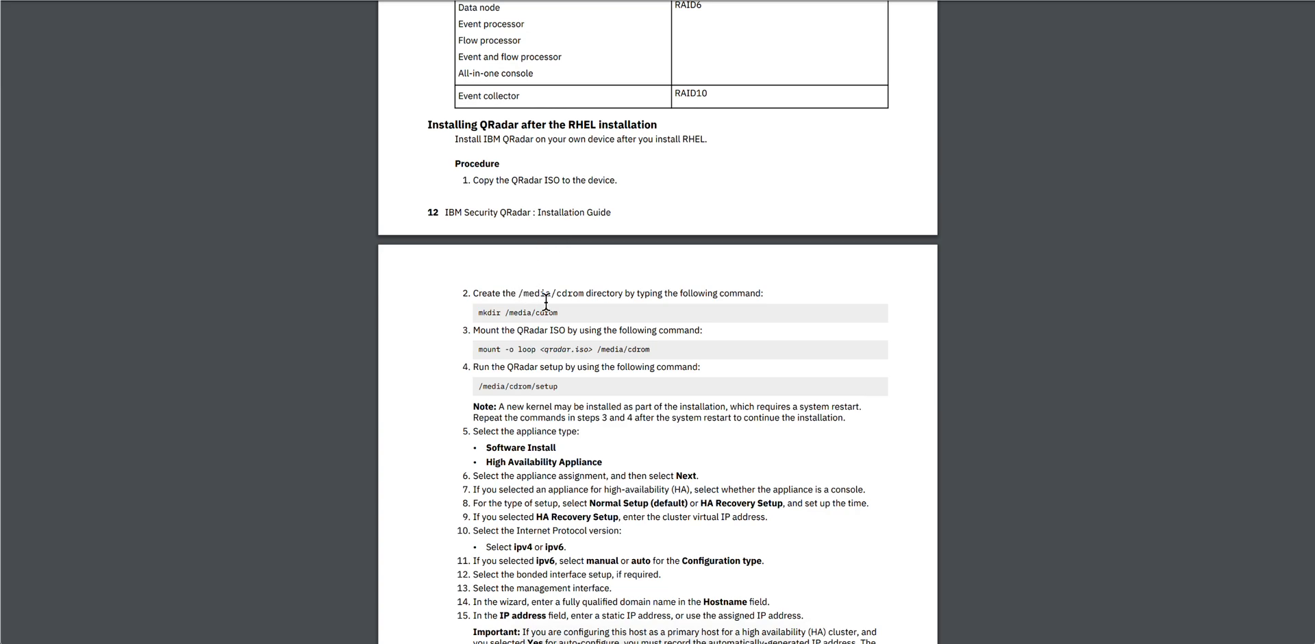
pyautogui.scroll(-2, 546, 301)
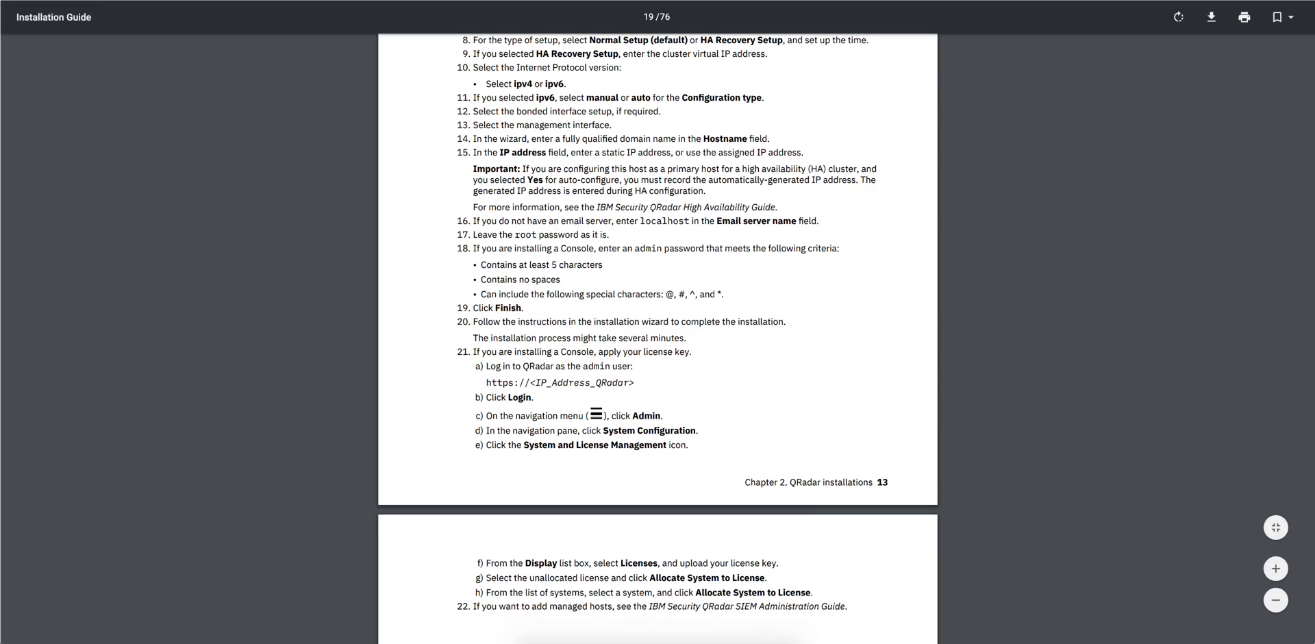
pyautogui.press('super+m')
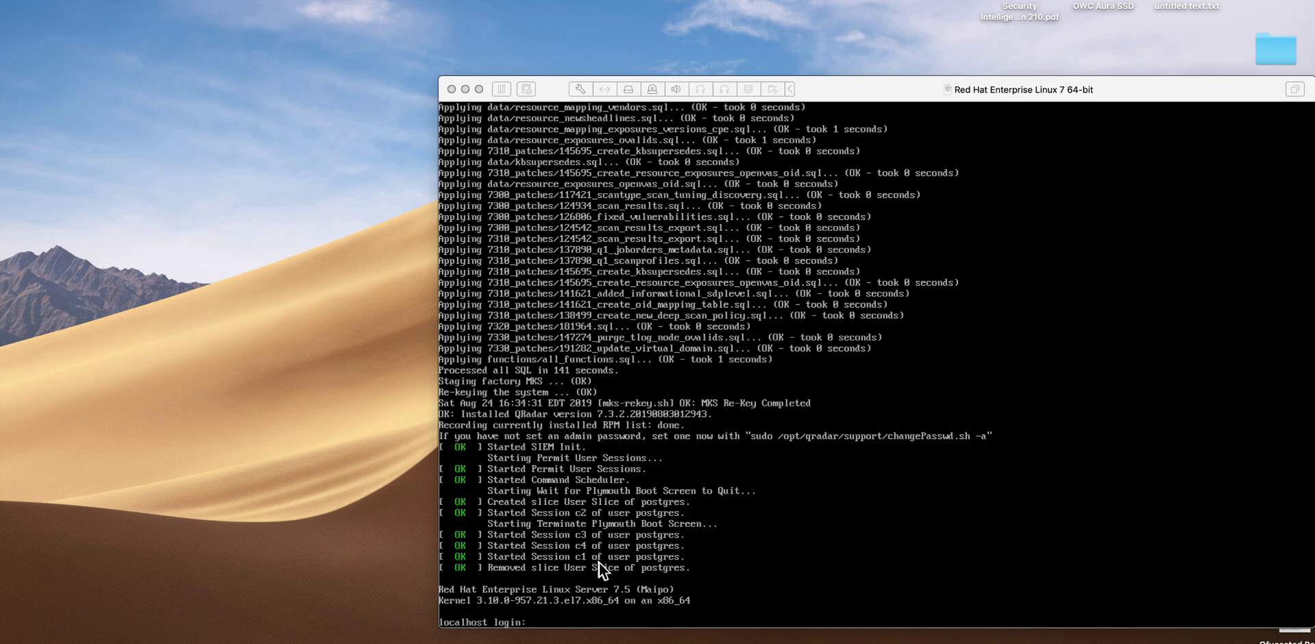
# Step: Log in to the installed virtual machine's console as root to launch the QRadar setup
pyautogui.click(583, 619)
pyautogui.write('root')
pyautogui.press('Return')
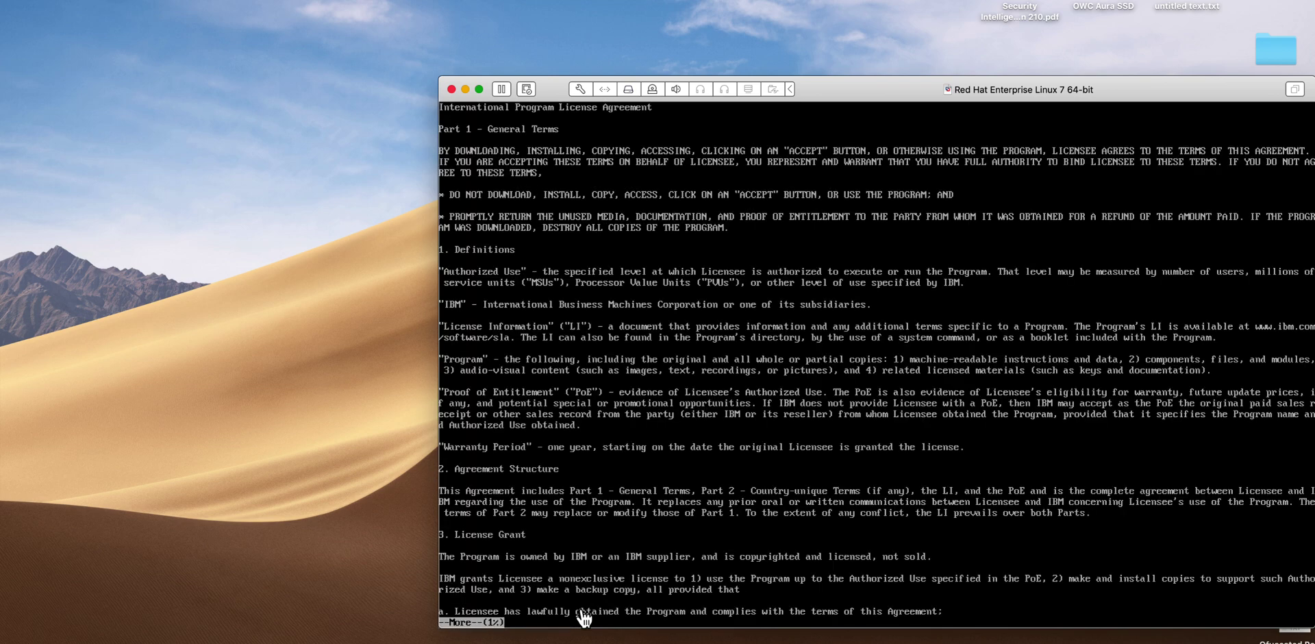
# Step: Page through the International Program License Agreement to its end and accept it with yes
pyautogui.press('space')
pyautogui.press('space')
pyautogui.press('space')
pyautogui.press('space')
pyautogui.press('space')
pyautogui.press('space')
pyautogui.press('space')
pyautogui.press('space')
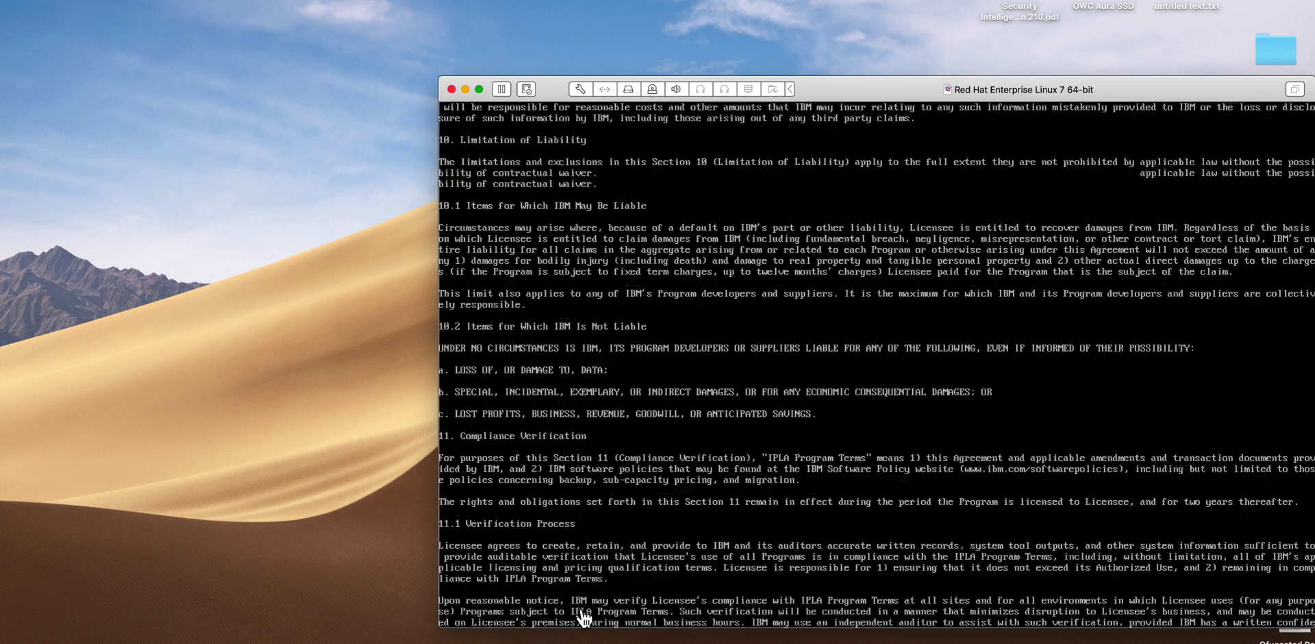
pyautogui.press('space')
pyautogui.press('space')
pyautogui.press('space')
pyautogui.press('space')
pyautogui.press('space')
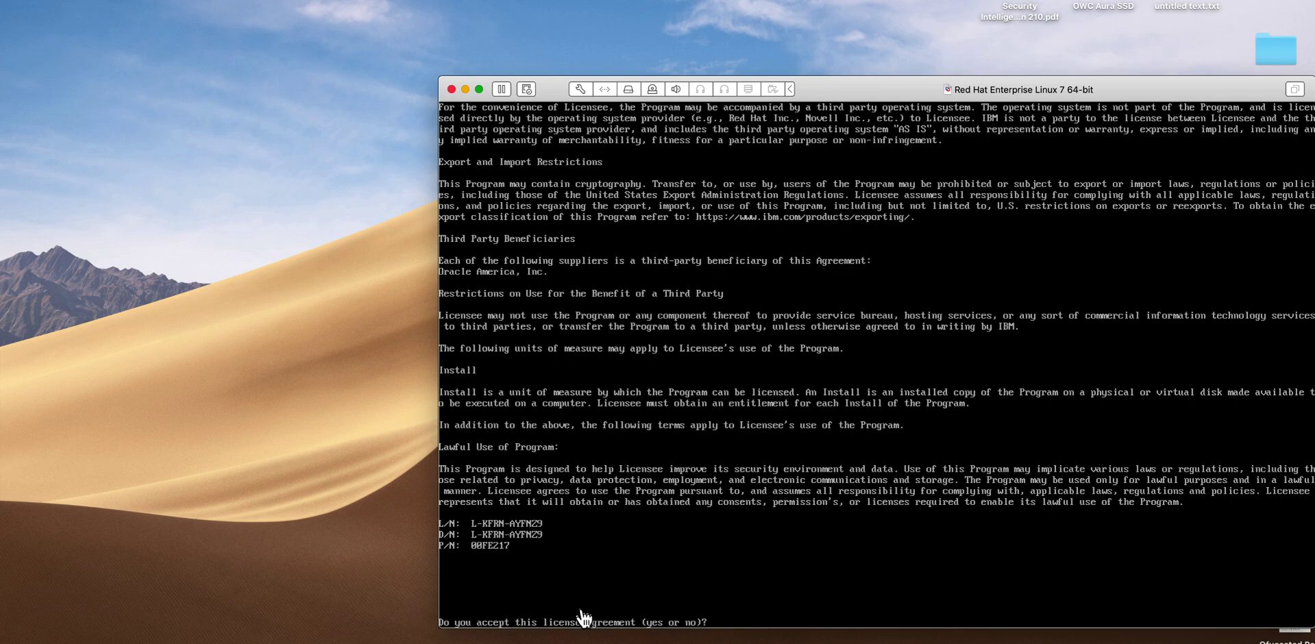
pyautogui.write('yes')
pyautogui.press('Return')
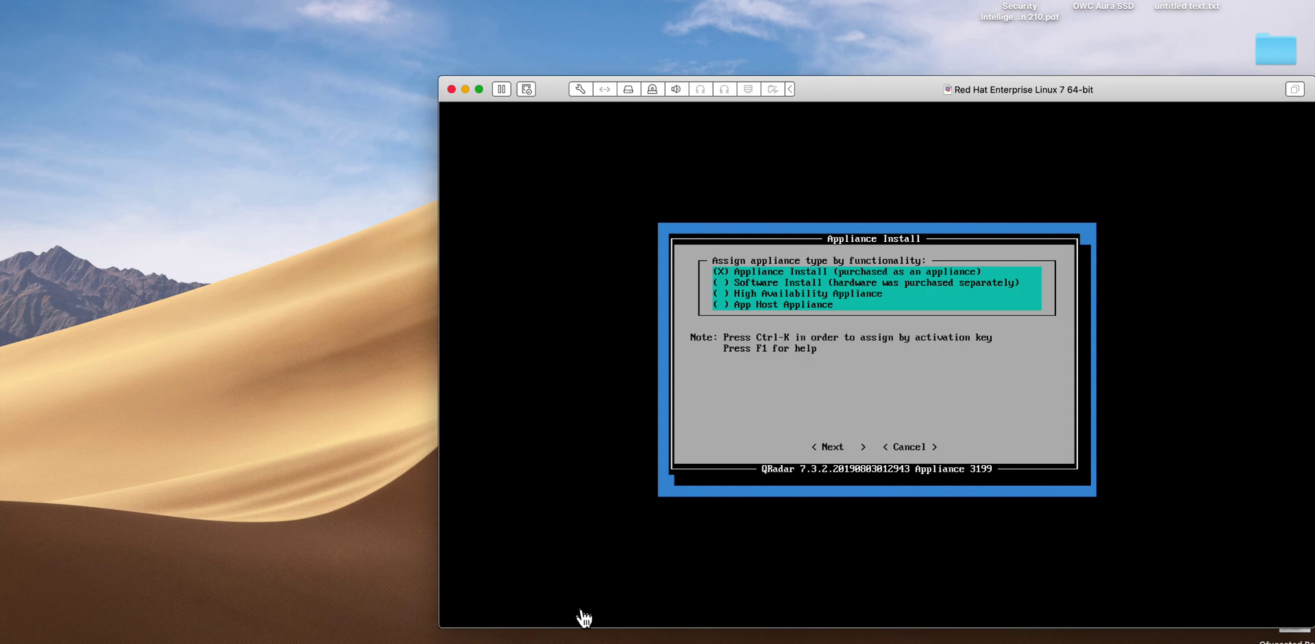
# Step: Choose Appliance Install with the Event Collector Gateway 7000 assignment and the normal setup type
pyautogui.press('Return')
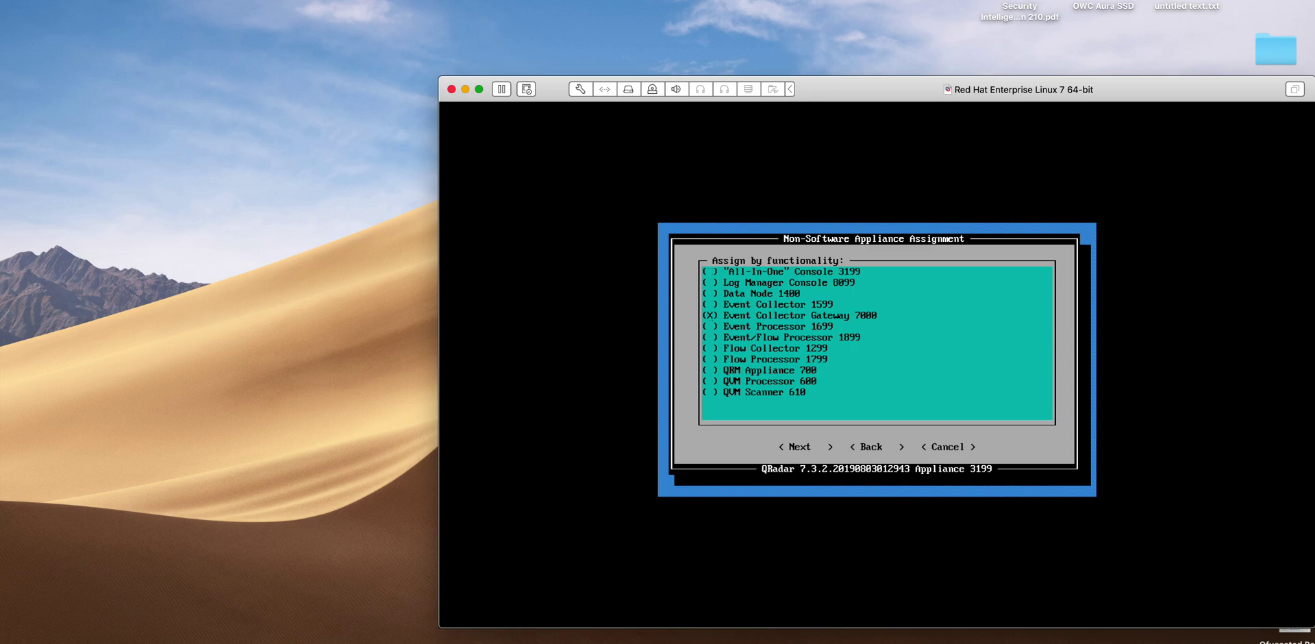
pyautogui.press('Tab')
pyautogui.press('Return')
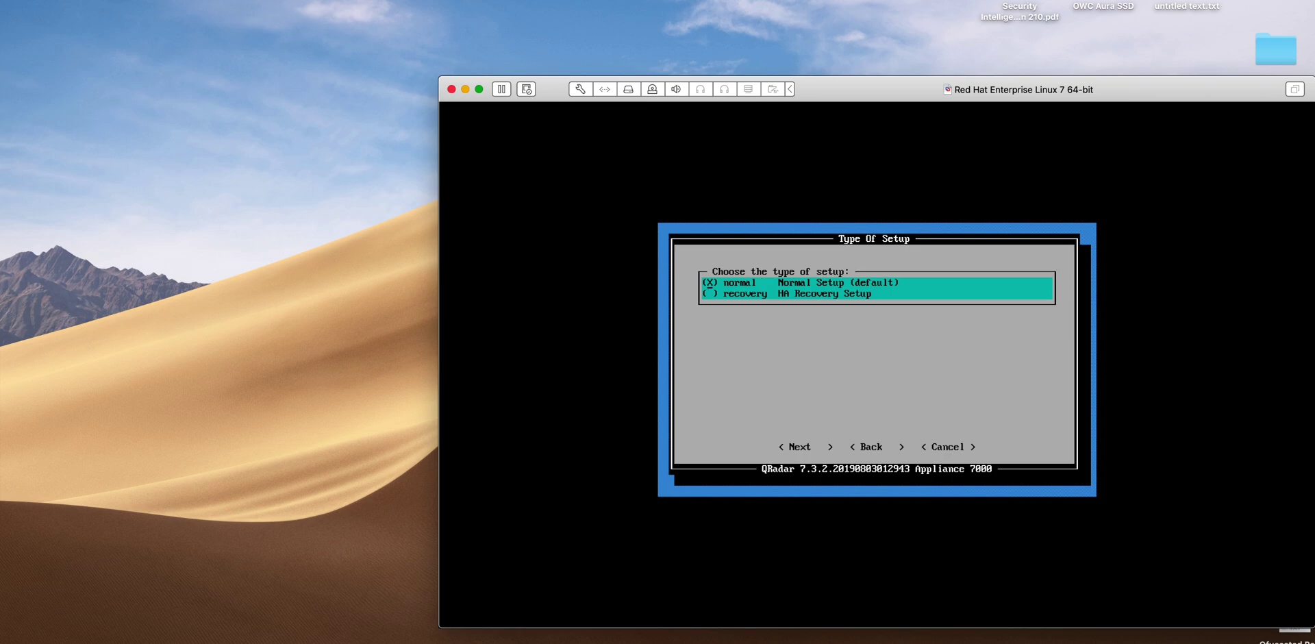
pyautogui.press('Tab')
pyautogui.press('Return')
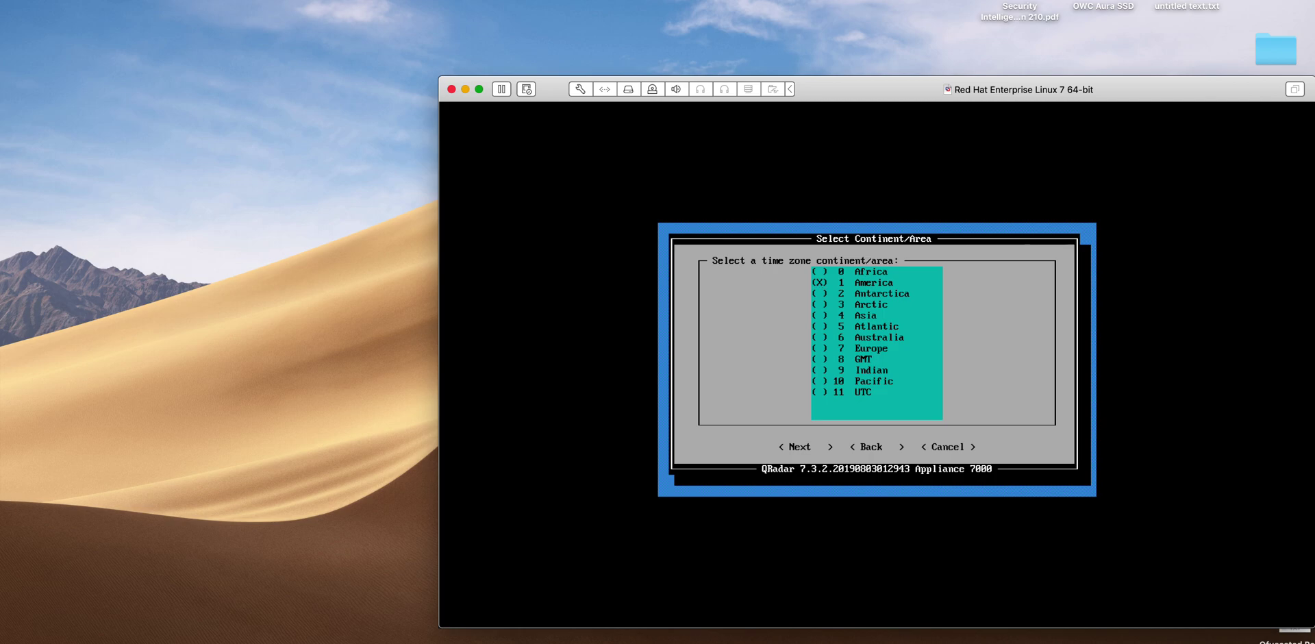
# Step: Select the America/New_York time zone and use ipv4 without bonded interface configuration
pyautogui.press('Return')
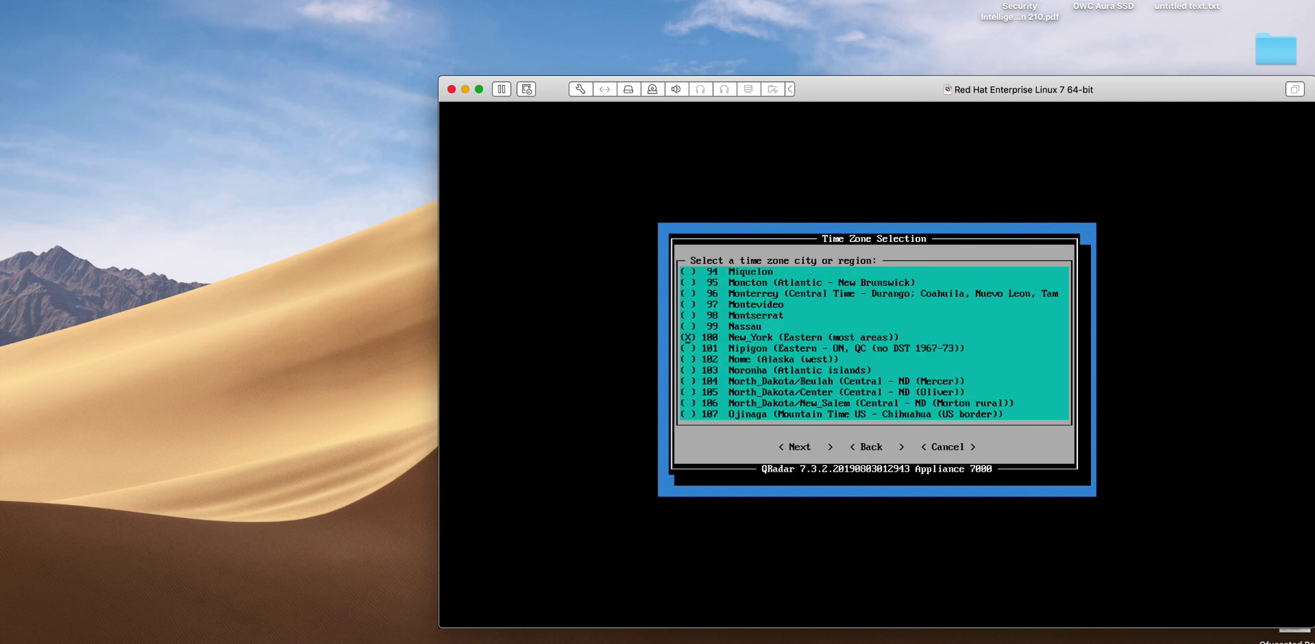
pyautogui.press('Return')
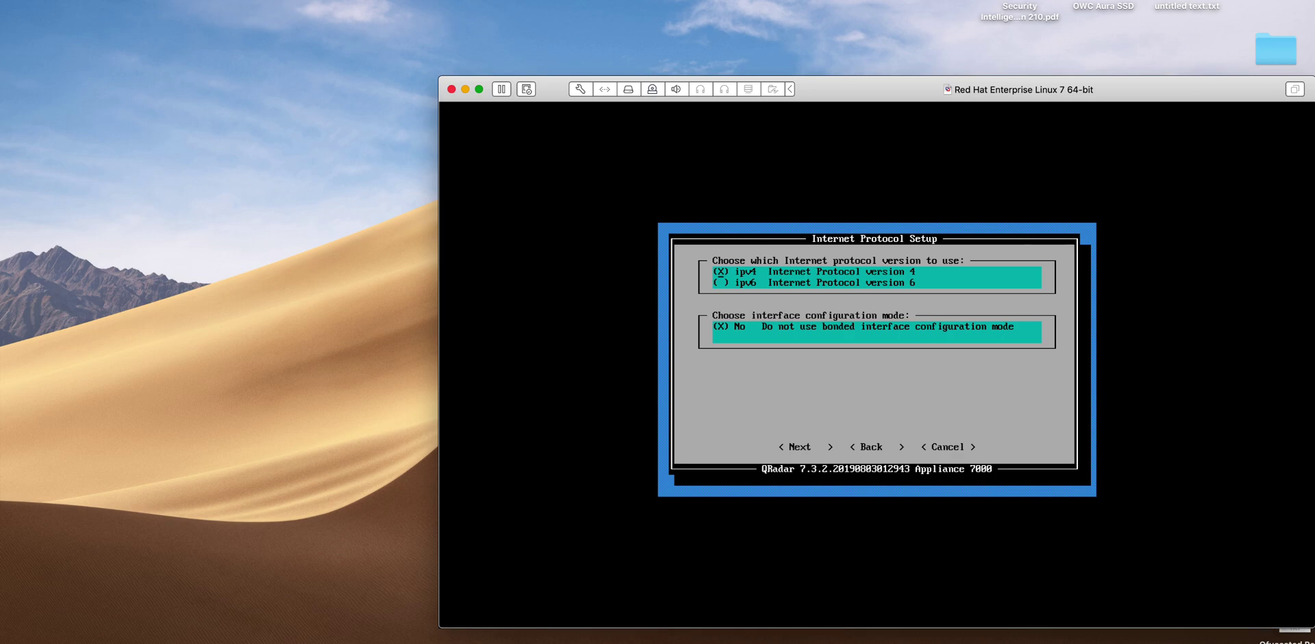
pyautogui.press('Return')
pyautogui.press('Return')
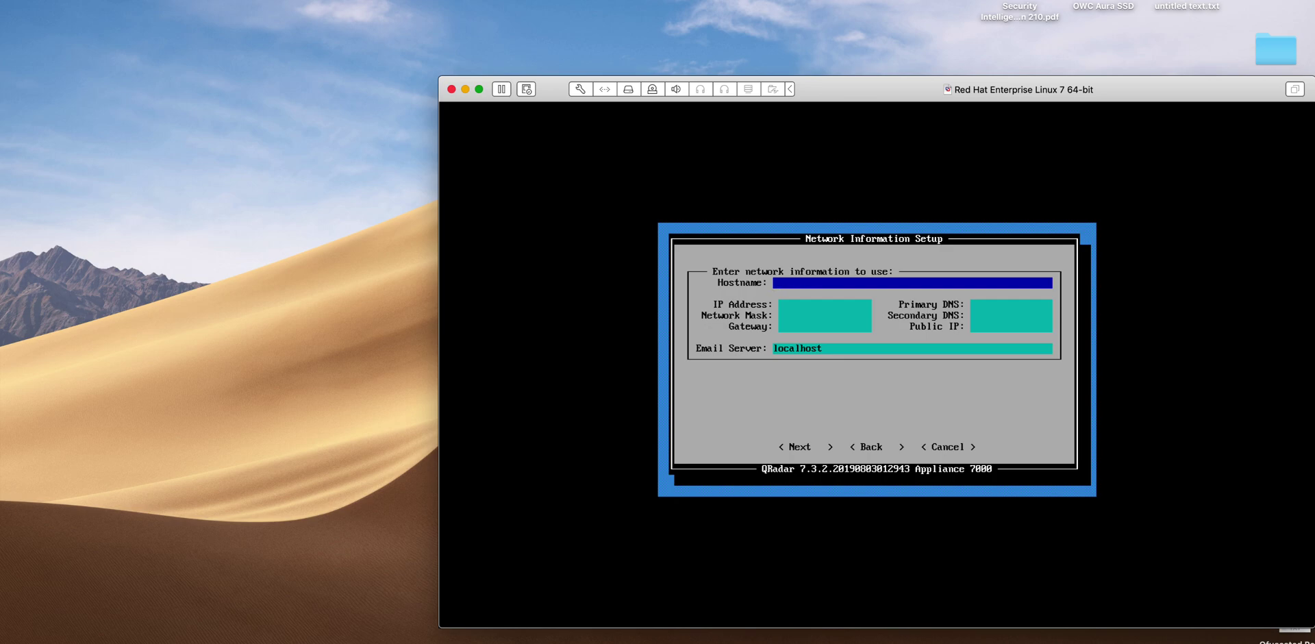
# Step: Enter hostname DataGateway, IP address 172.16.60.166, network mask 255.255.255.0 and gateway 172.16.60.2 in the network information
pyautogui.write('DataGateway')
pyautogui.press('Tab')
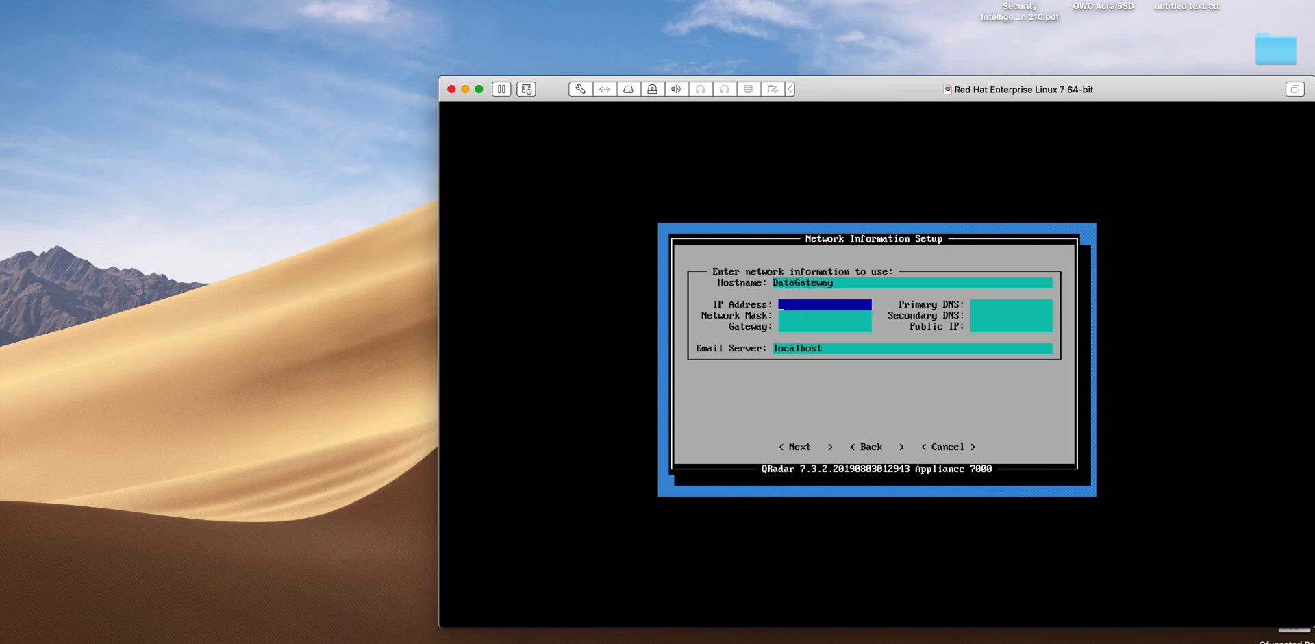
pyautogui.write('172.16.60.166')
pyautogui.press('Tab')
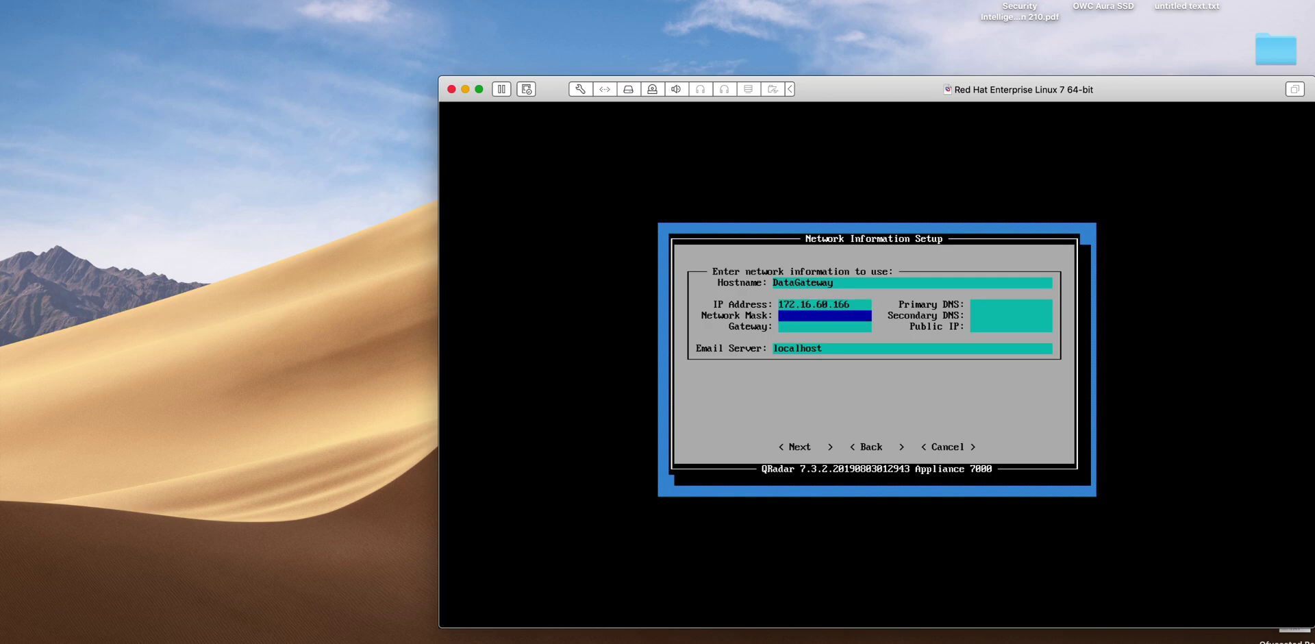
pyautogui.write('255.255.255.0')
pyautogui.press('Tab')
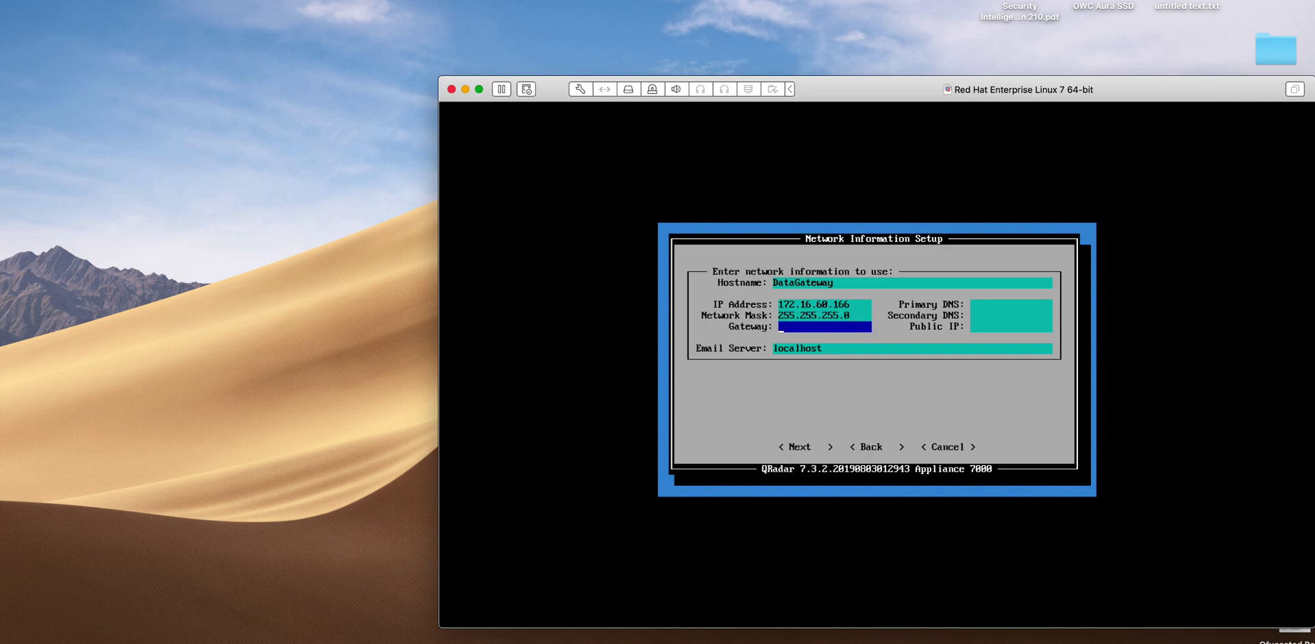
pyautogui.write('172.16.60.2')
pyautogui.press('Tab')
# Step: Set the primary DNS to 9.9.9.9 and the secondary DNS to 8.8.8.8, and submit the network information
pyautogui.write('9.9.9.9')
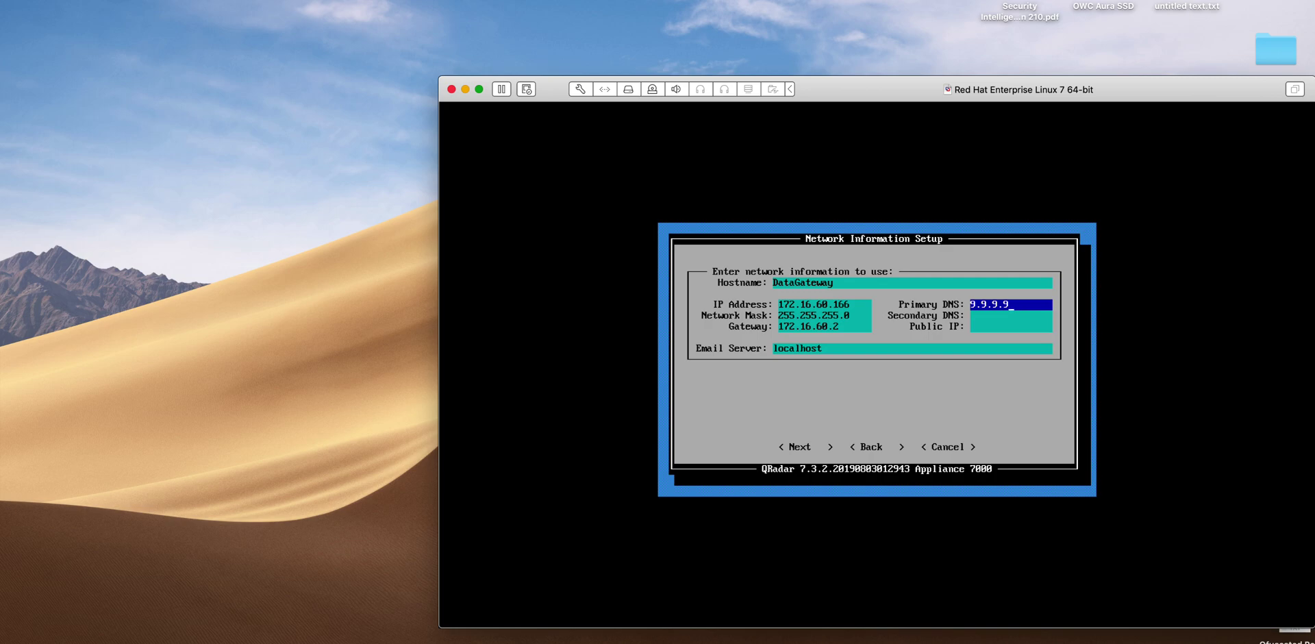
pyautogui.press('Tab')
pyautogui.write('8.8.8.8')
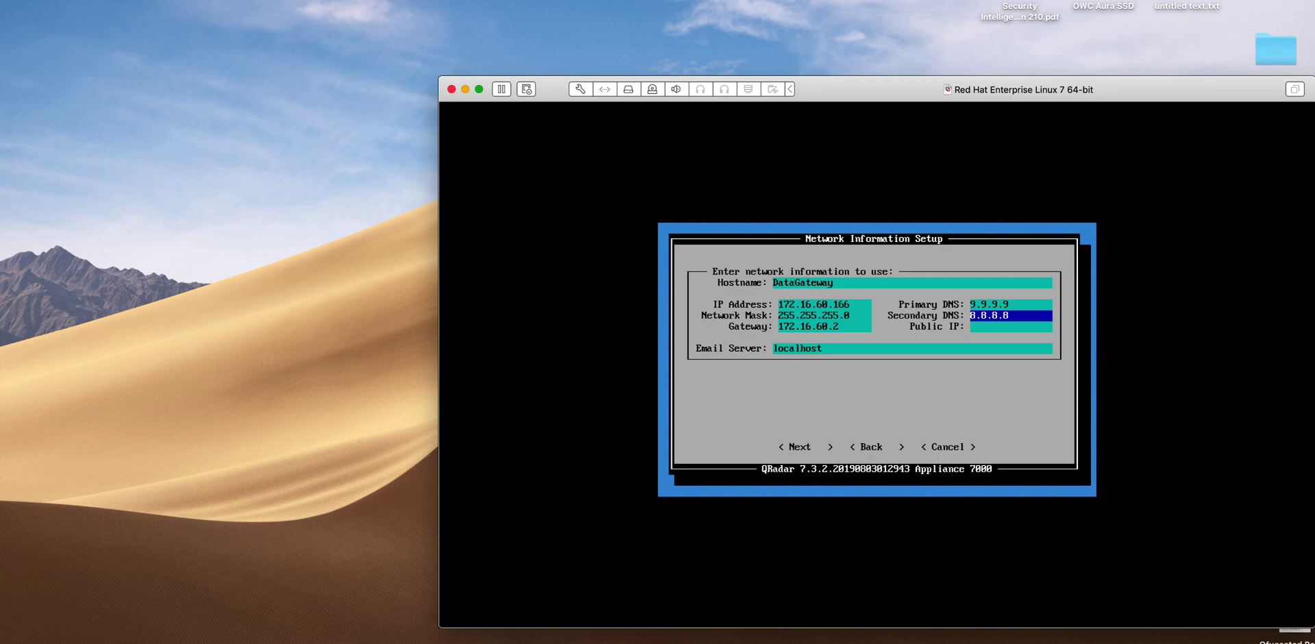
pyautogui.press('Tab')
pyautogui.press('Tab')
pyautogui.press('Tab')
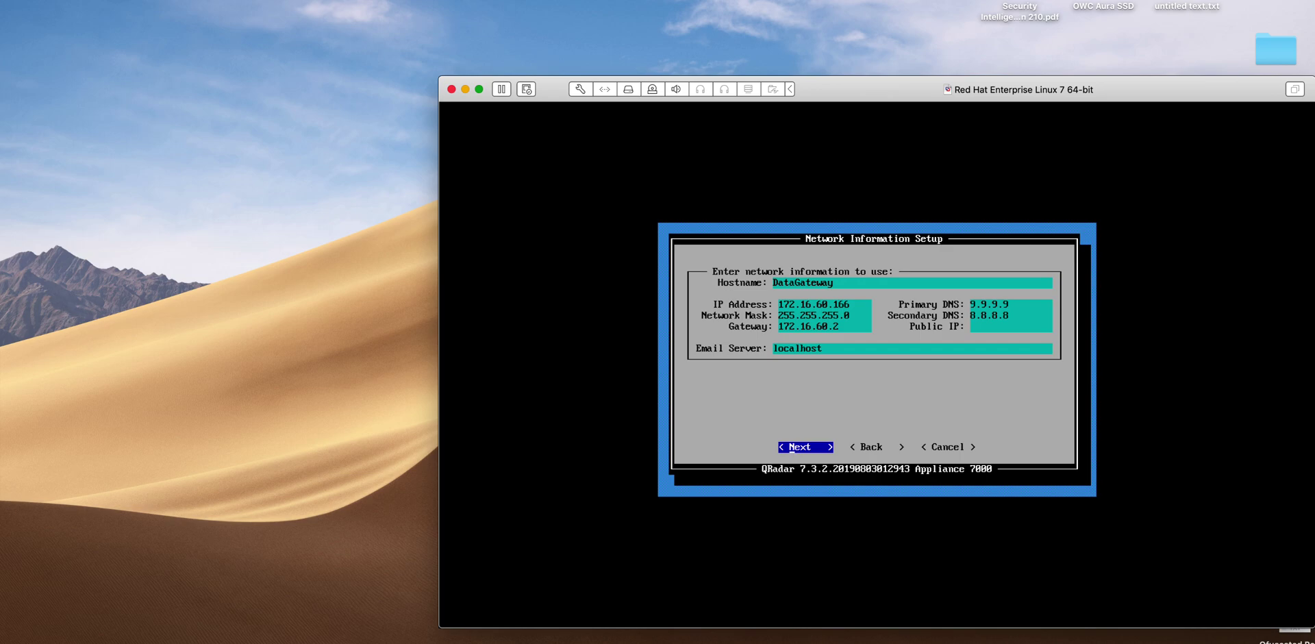
pyautogui.press('Return')
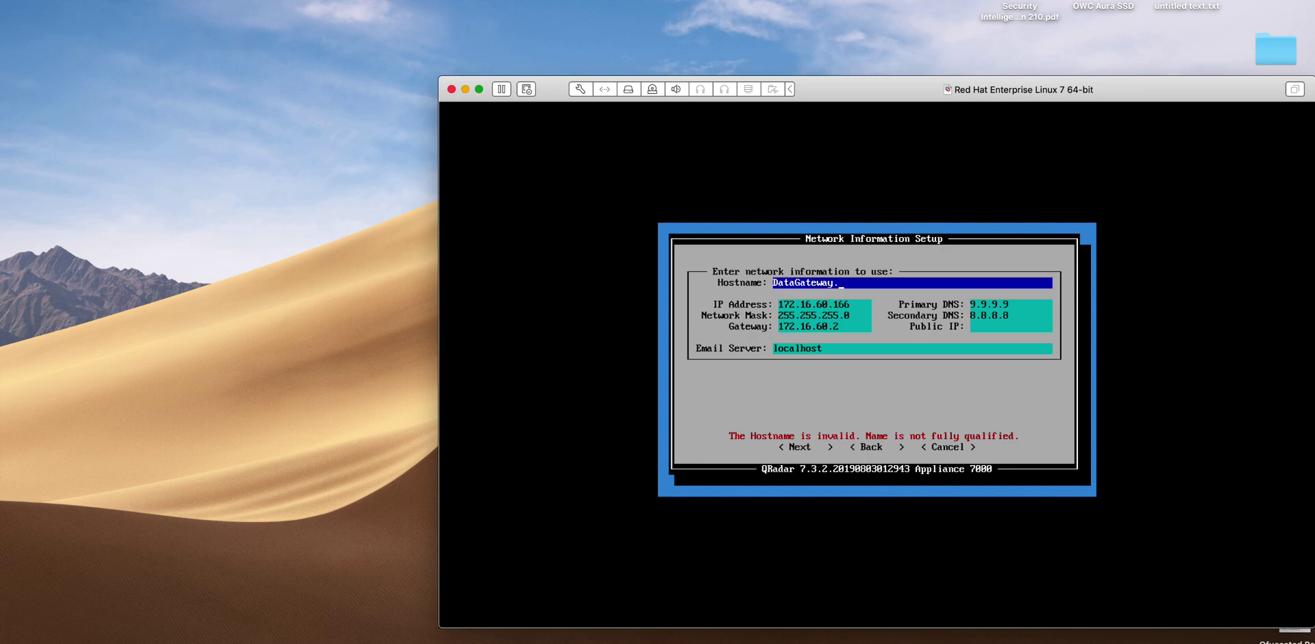
# Step: Complete the hostname as the fully qualified name DataGateway.ibm.com and resubmit the network information
pyautogui.write('i')
pyautogui.press('Tab')
pyautogui.press('Tab')
pyautogui.press('Tab')
pyautogui.press('Tab')
pyautogui.press('Tab')
pyautogui.press('Tab')
pyautogui.press('Tab')
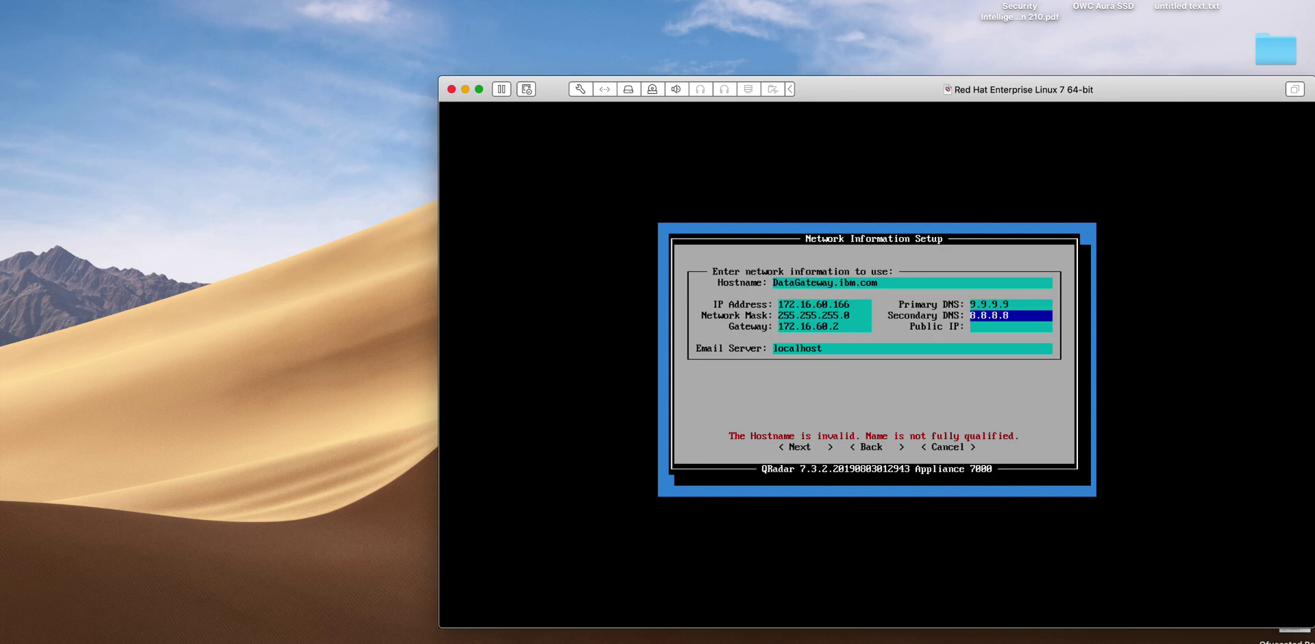
pyautogui.press('Tab')
pyautogui.press('Tab')
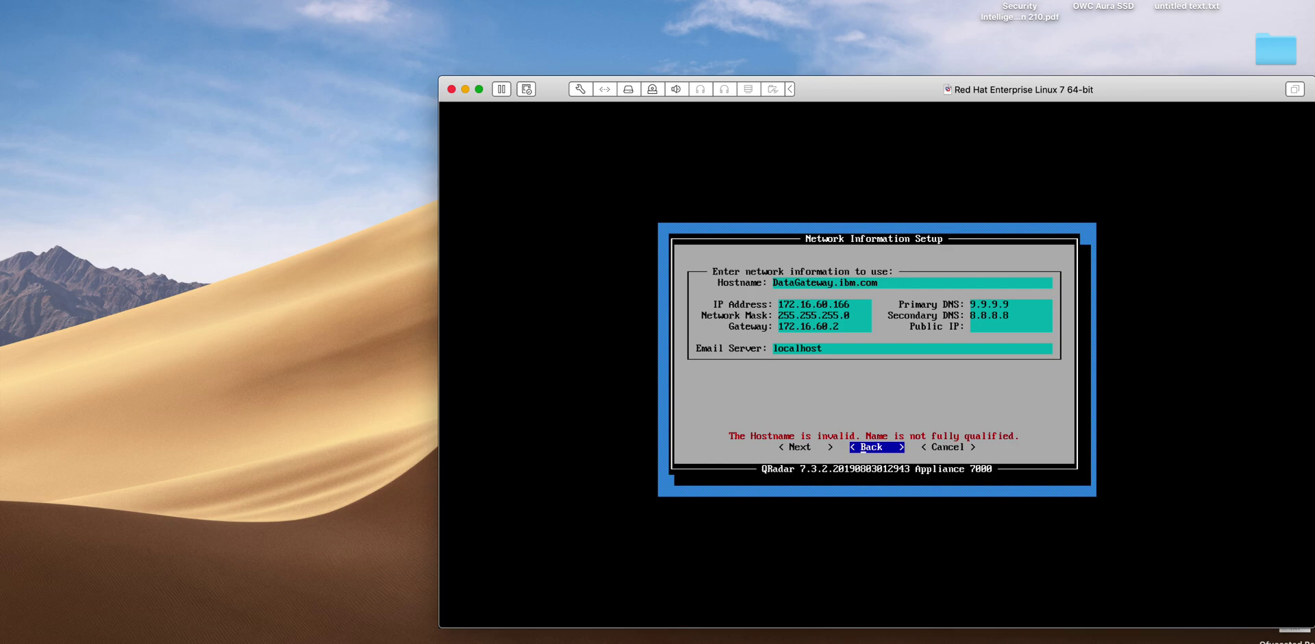
pyautogui.press('Left')
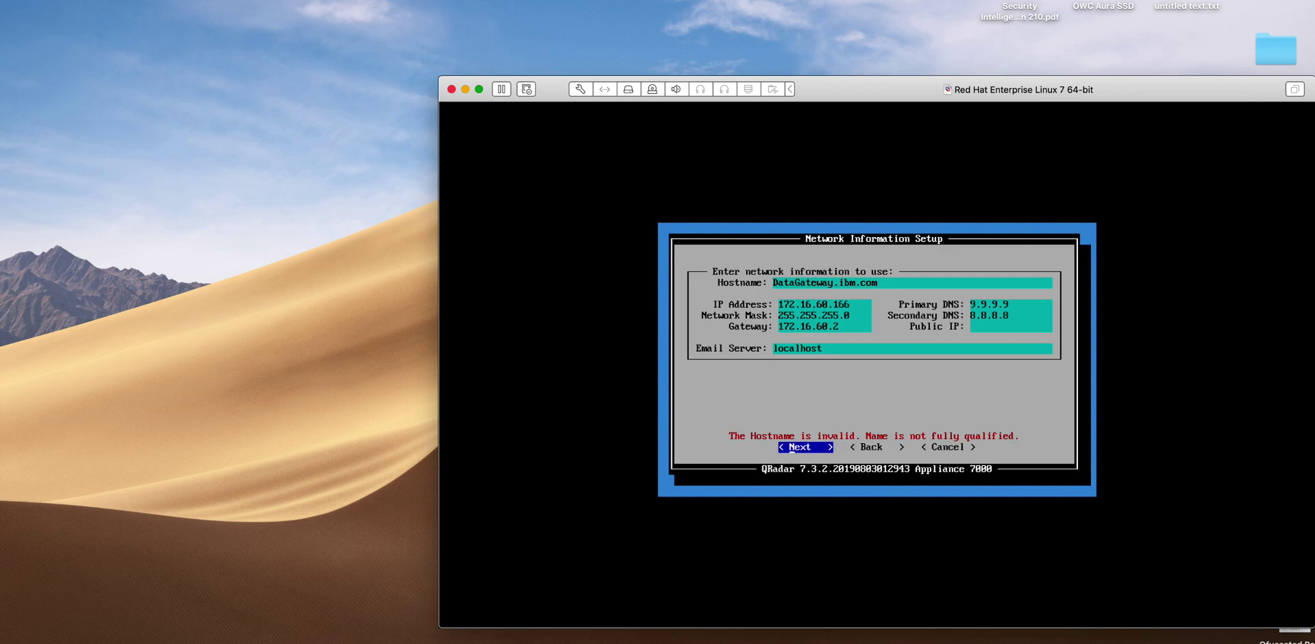
pyautogui.press('Return')
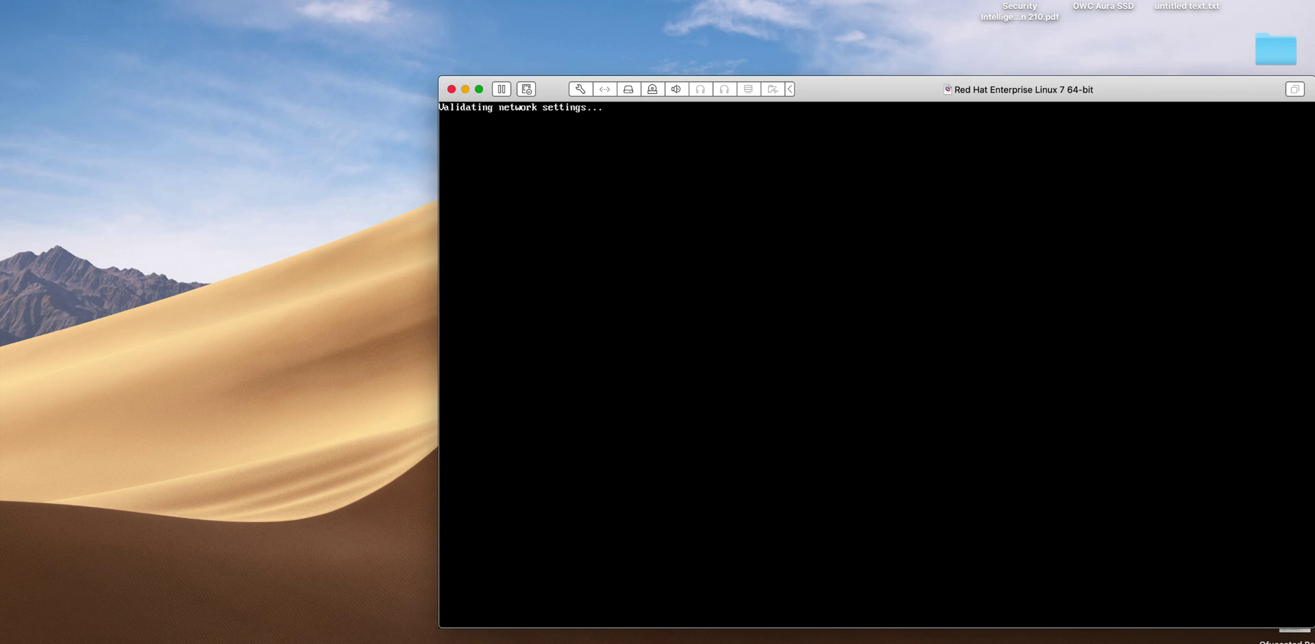
# Step: Enter and confirm the new root password, and finish the appliance setup to start the installation
pyautogui.click(266, 379)
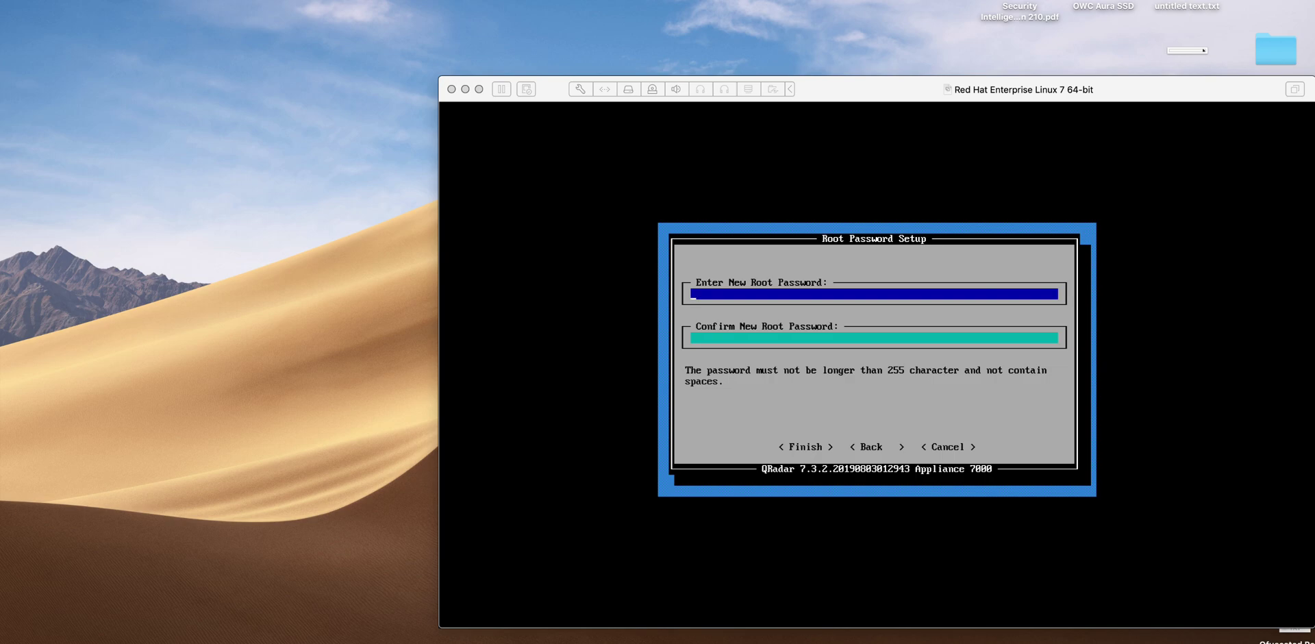
pyautogui.click(715, 335)
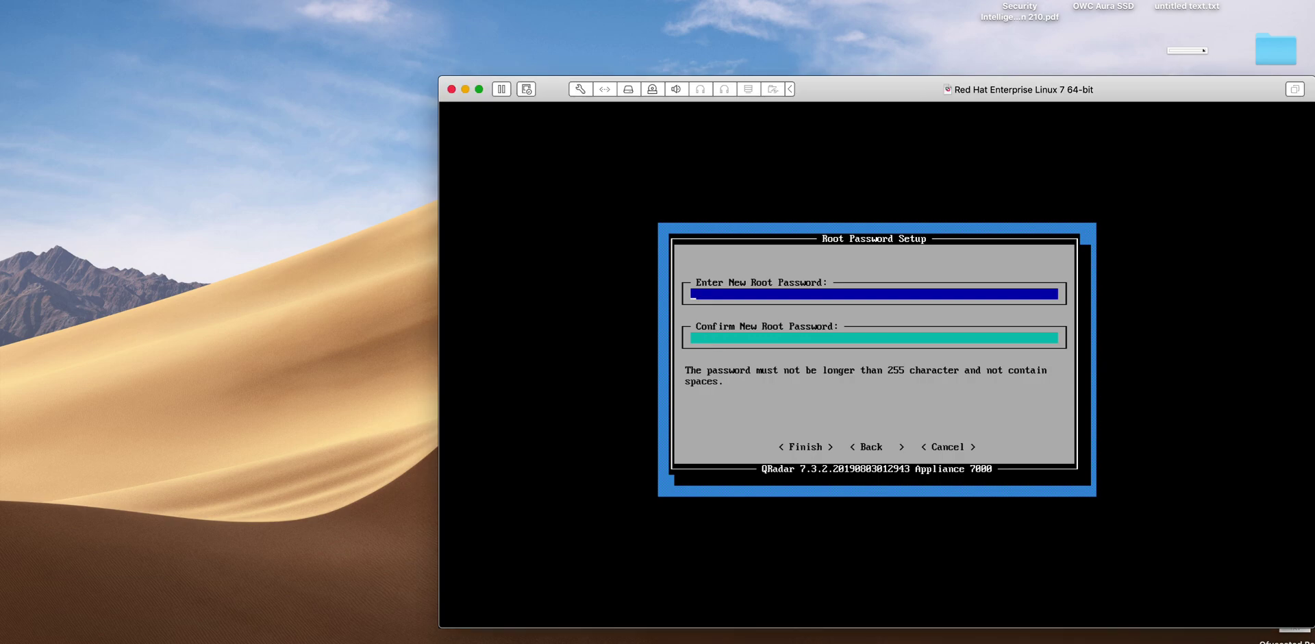
pyautogui.write('*****')
pyautogui.press('Tab')
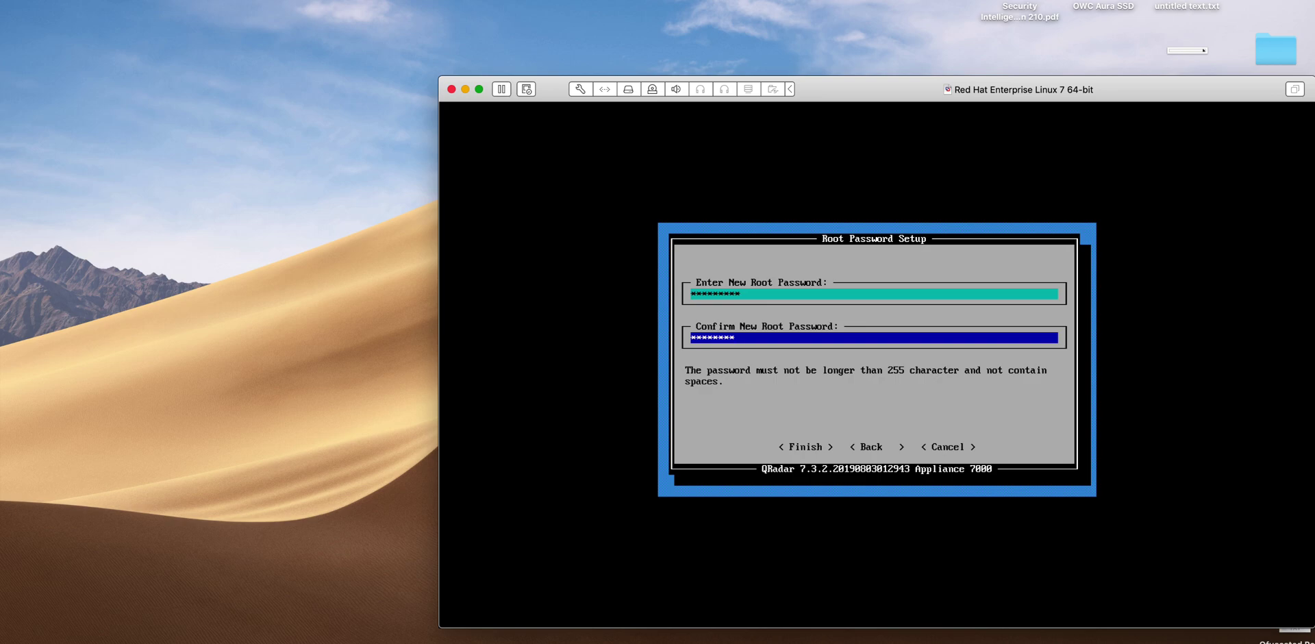
pyautogui.press('Tab')
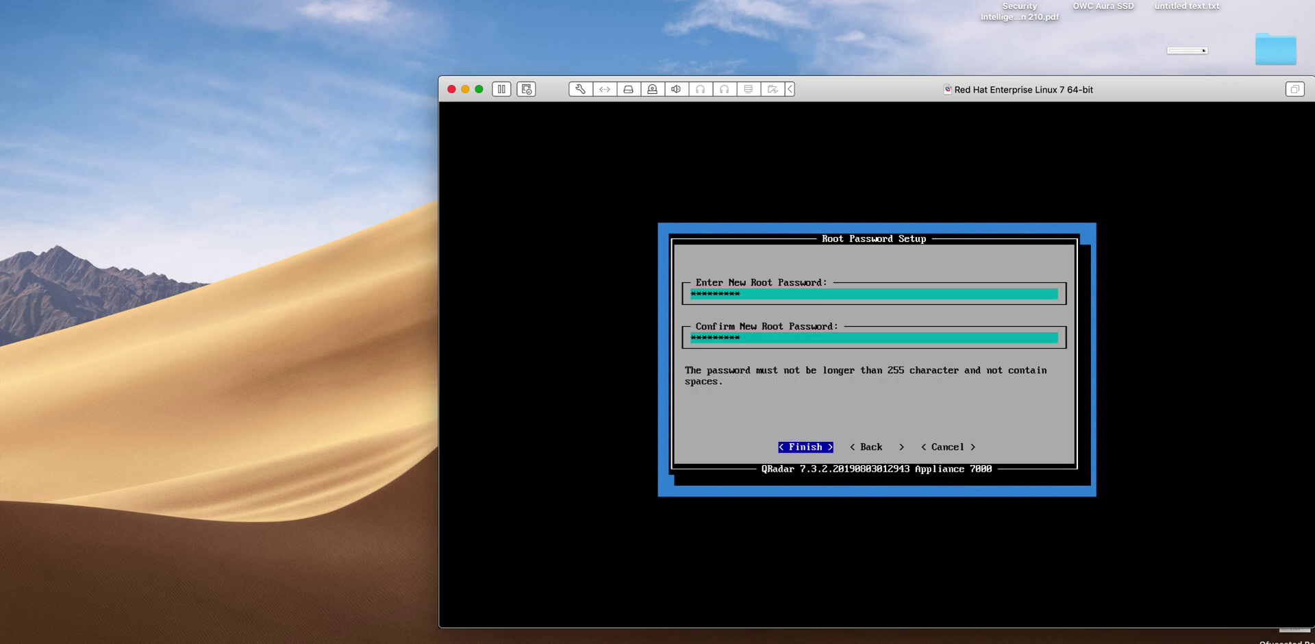
pyautogui.press('Return')
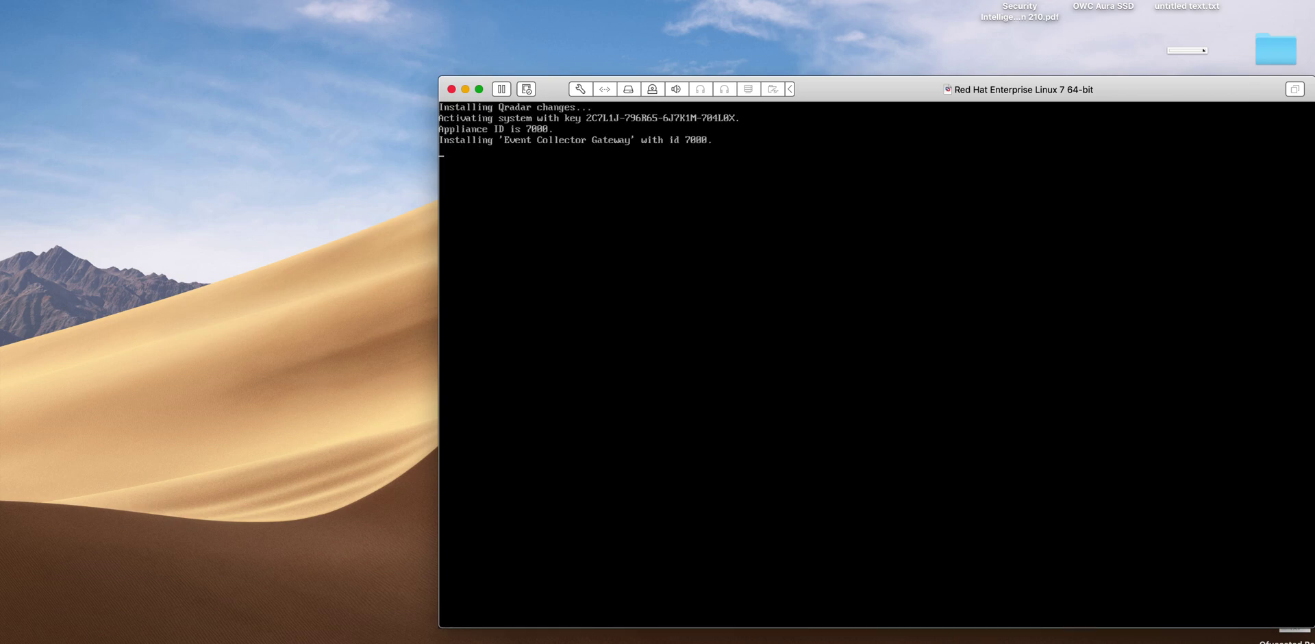
# Step: Choose to configure the gateway's console connection manually following installation, and continue the setup
pyautogui.click(290, 110)
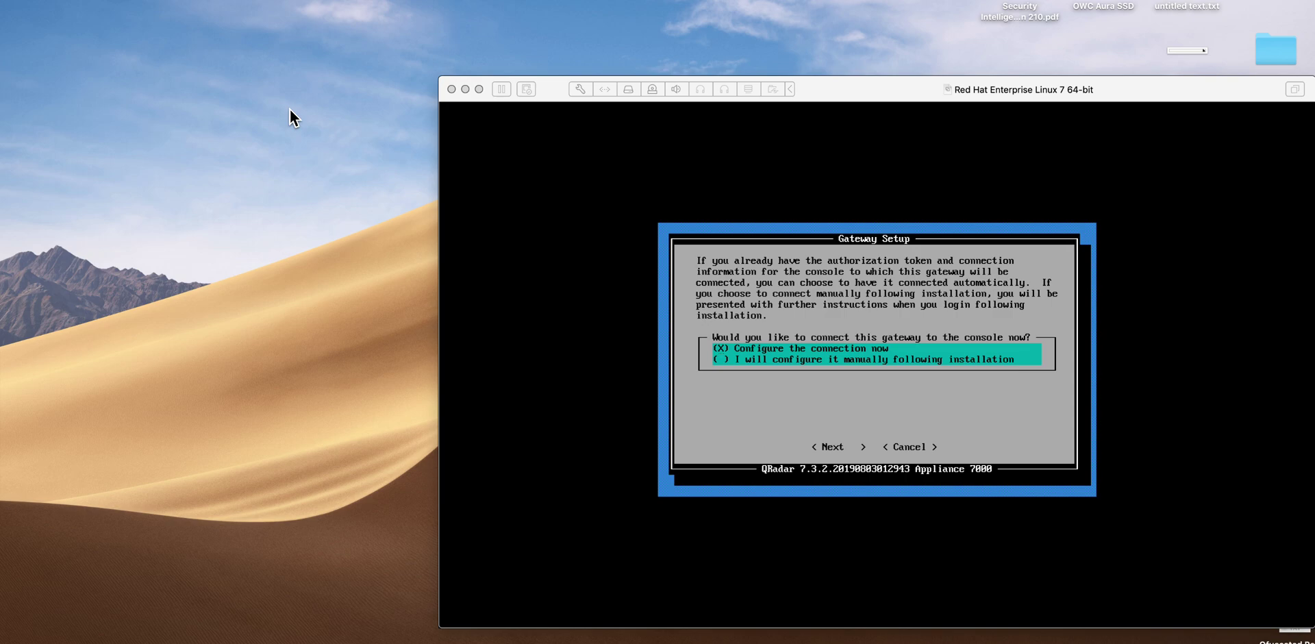
pyautogui.press('Down')
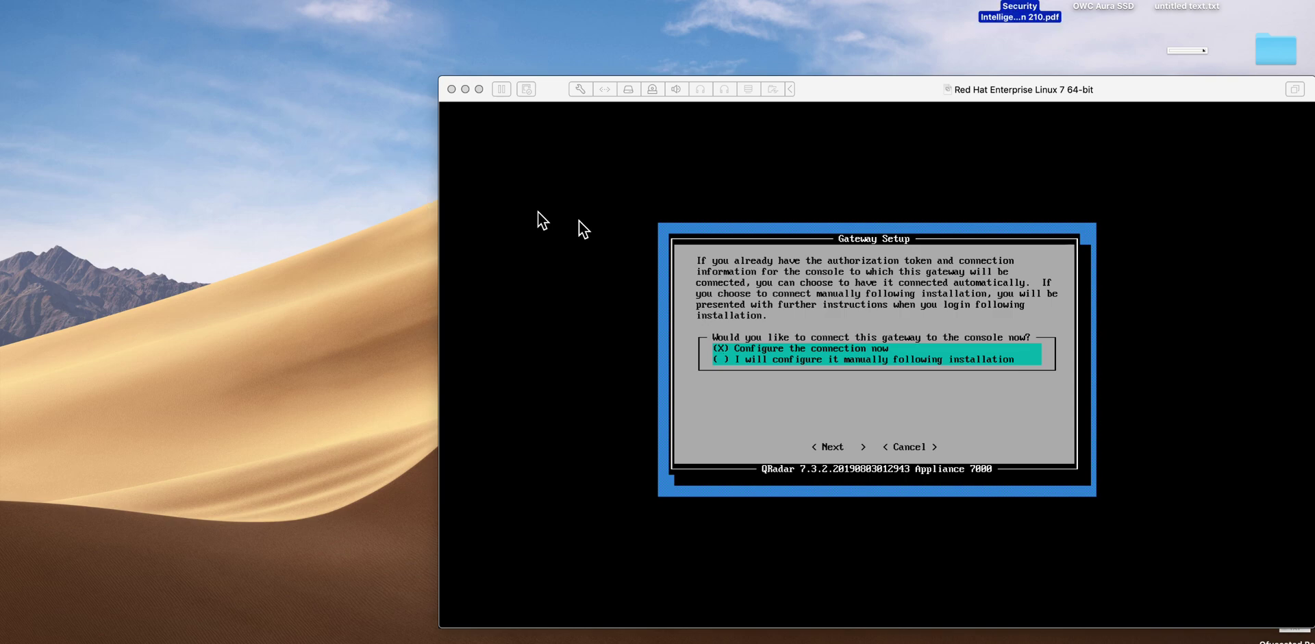
pyautogui.click(623, 250)
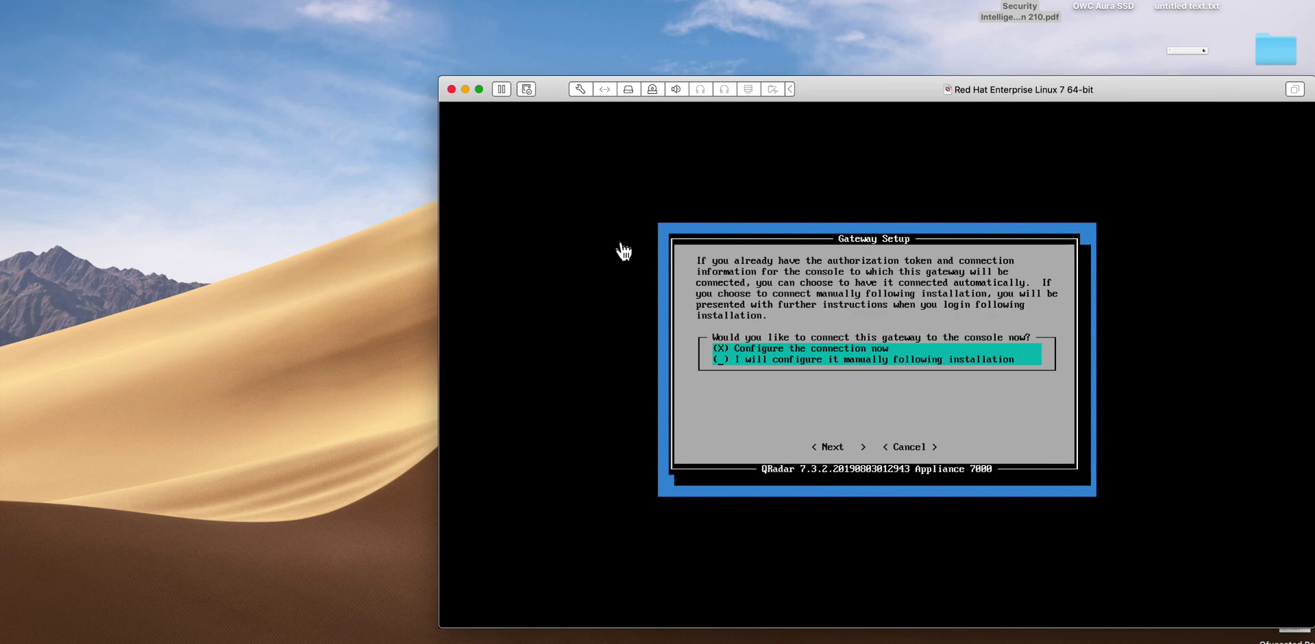
pyautogui.press('Down')
pyautogui.press('space')
pyautogui.press('Tab')
pyautogui.press('Return')
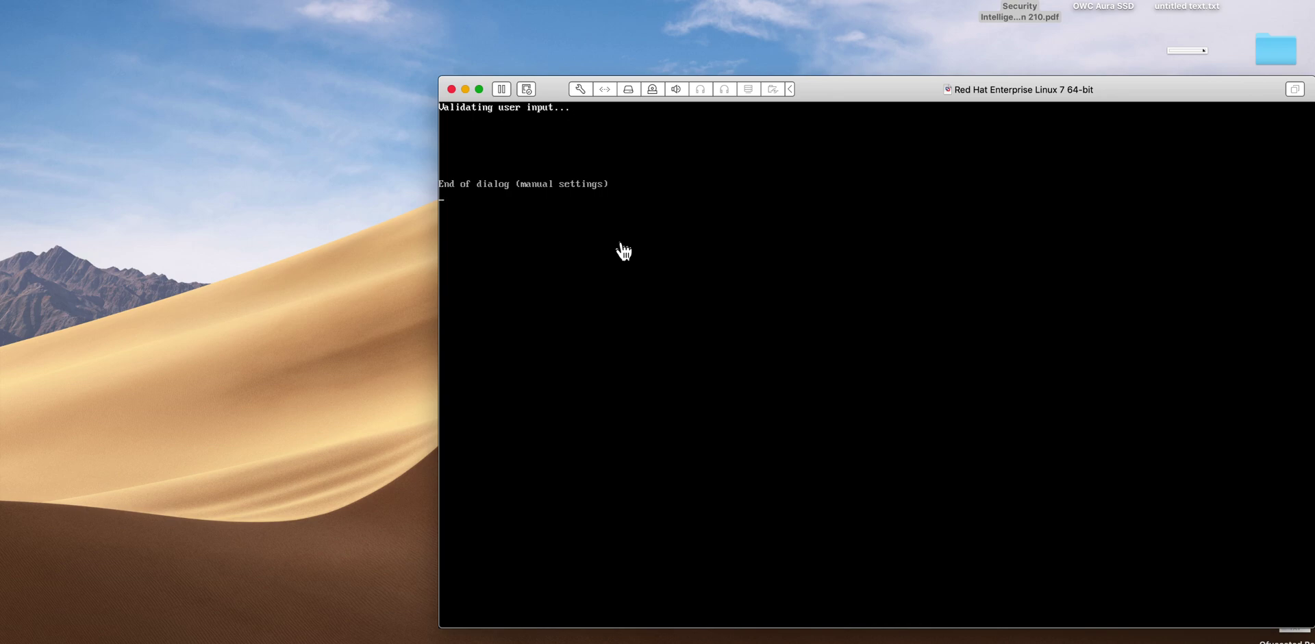
# Step: Move the virtual machine window out of the way to uncover the desktop
pyautogui.click(411, 259)
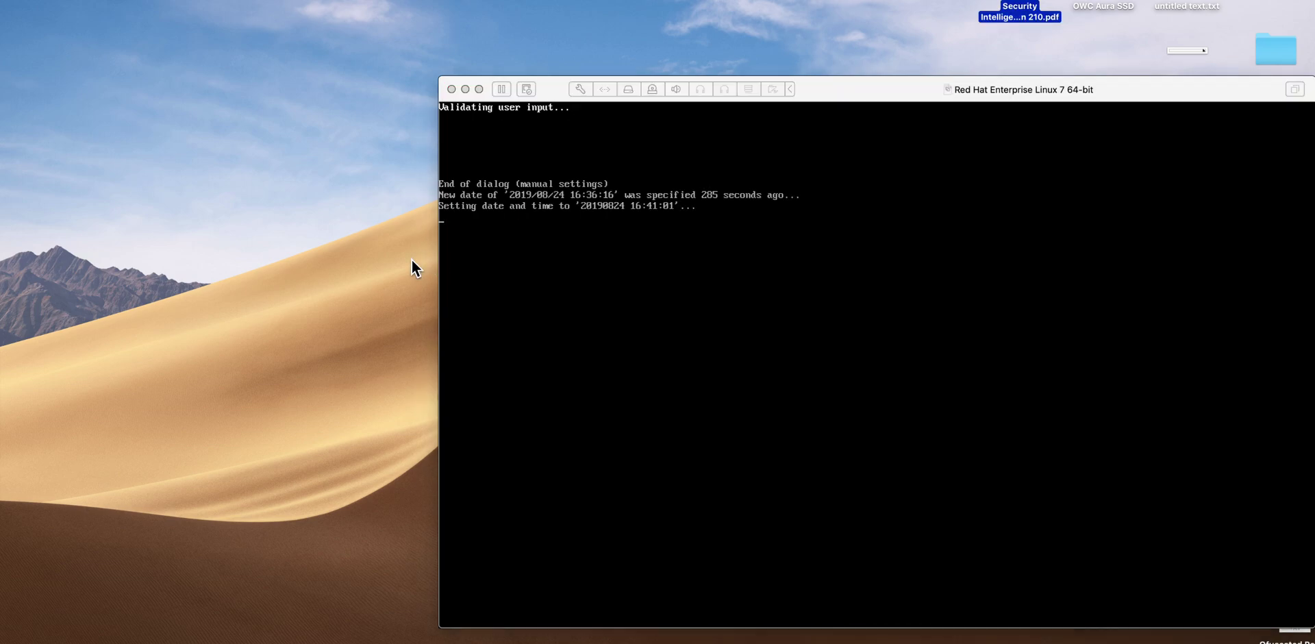
pyautogui.moveTo(903, 86); pyautogui.dragTo(901, 67)
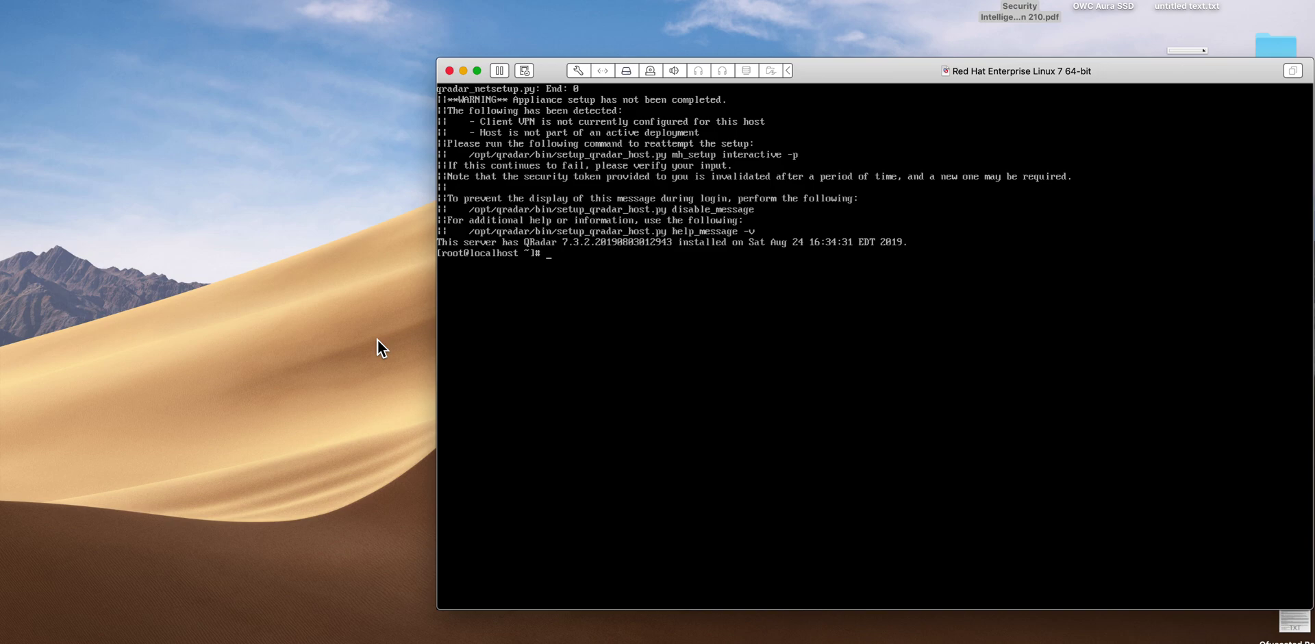
pyautogui.press('F11')
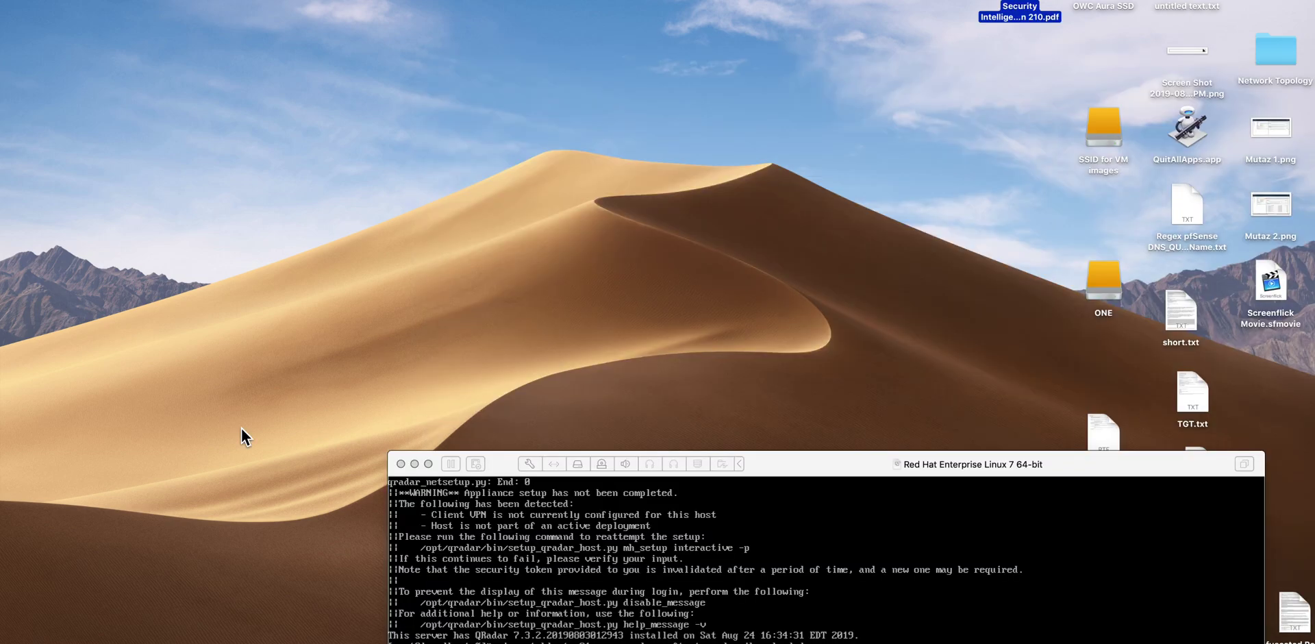